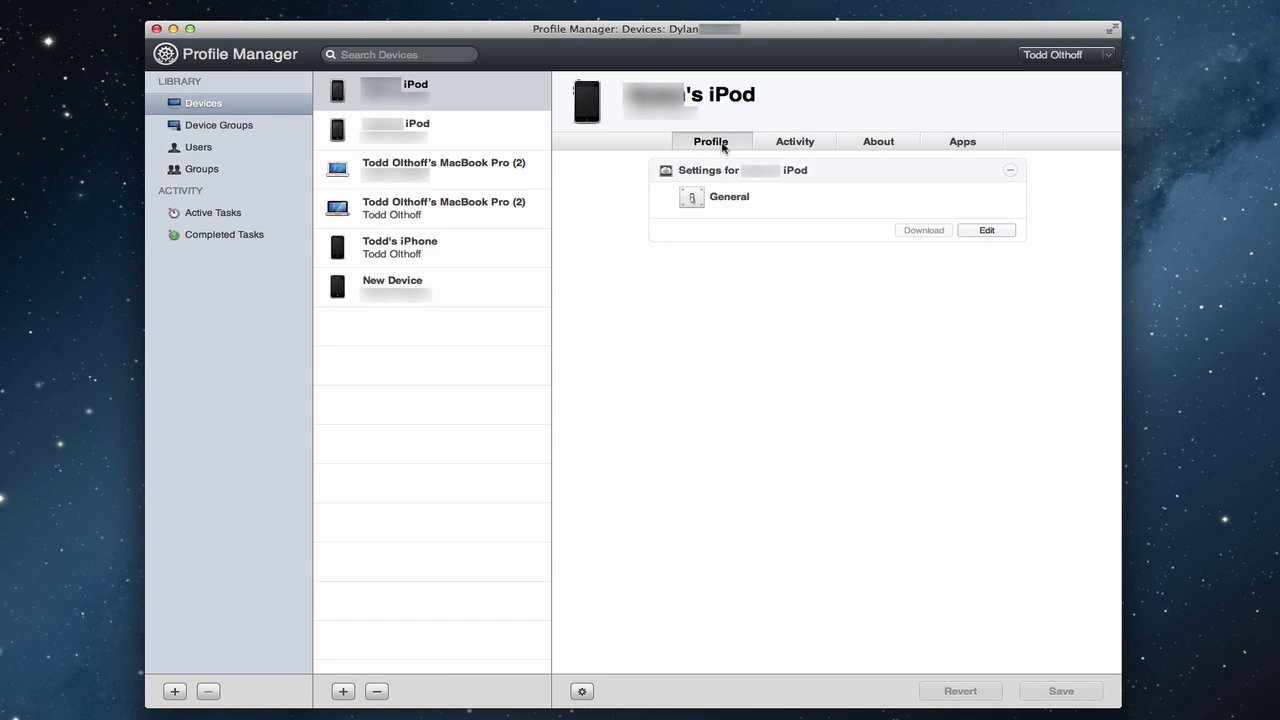
# Step: Open the settings profile of the first iPod, look through all available payload categories and close it without changes
pyautogui.click(989, 231)
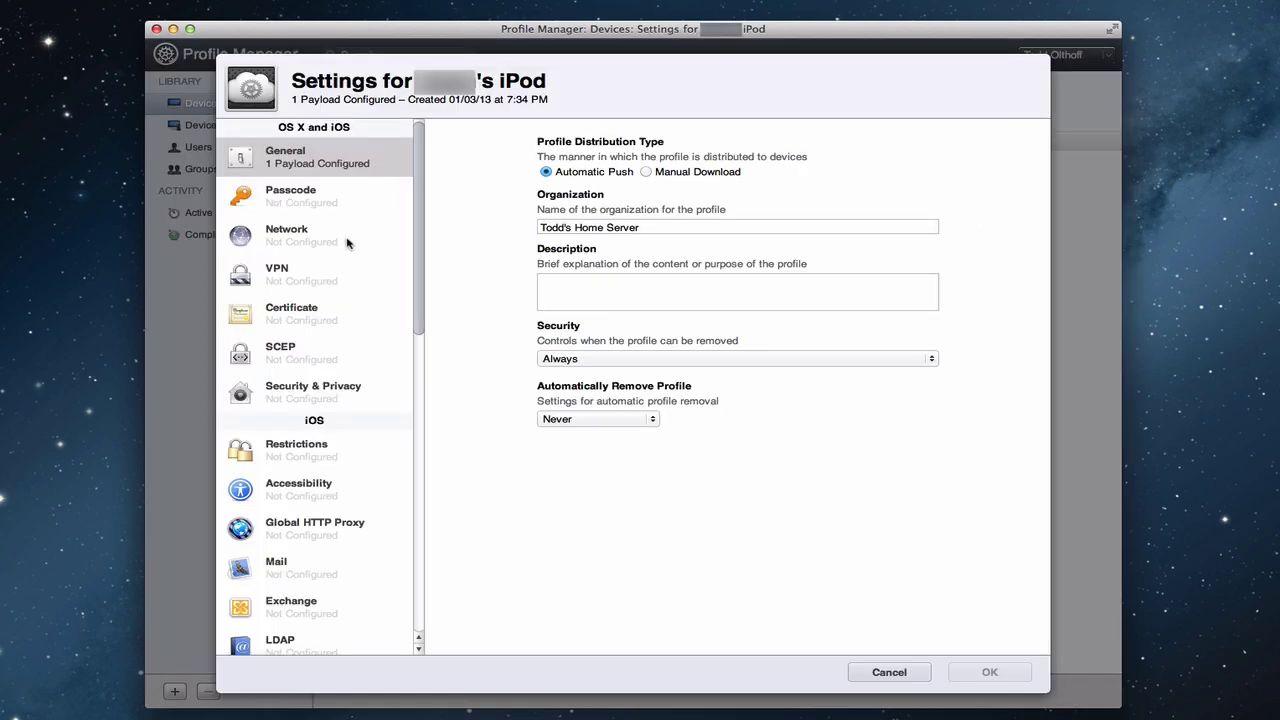
pyautogui.scroll(-10, 347, 243)
pyautogui.scroll(10, 365, 356)
pyautogui.moveTo(415, 283); pyautogui.dragTo(418, 347)
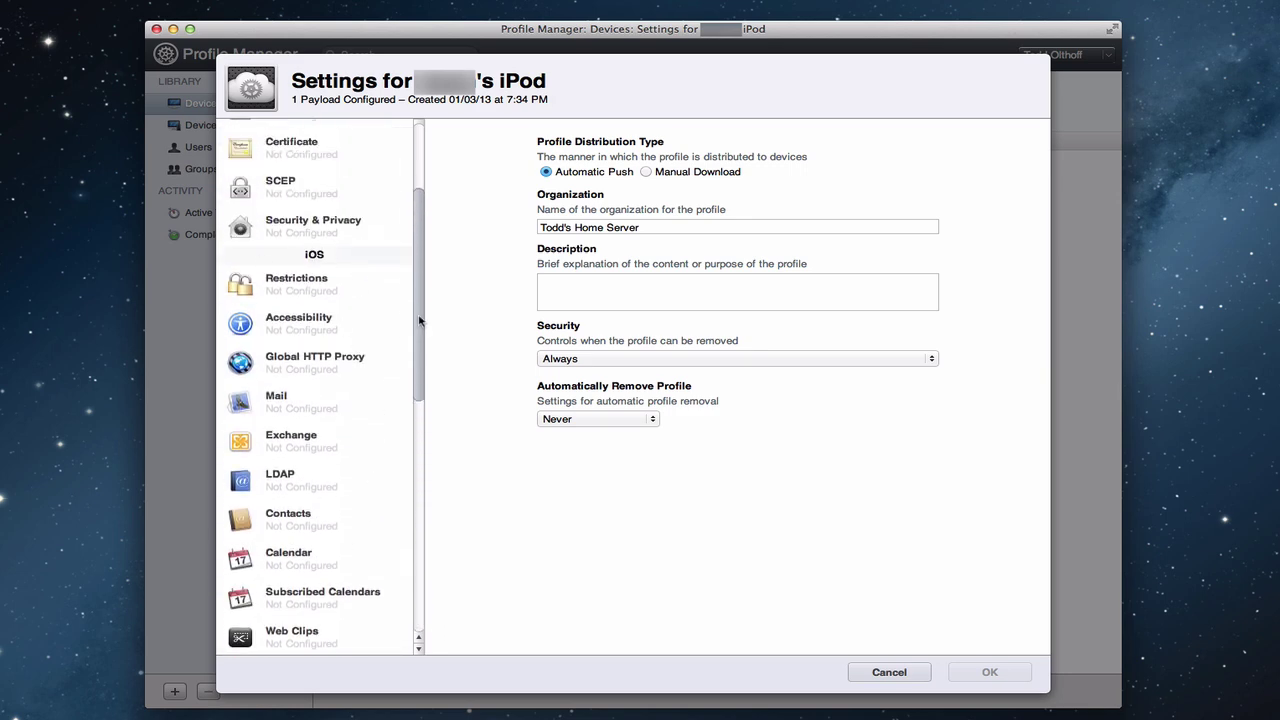
pyautogui.scroll(3, 420, 322)
pyautogui.scroll(-15, 430, 330)
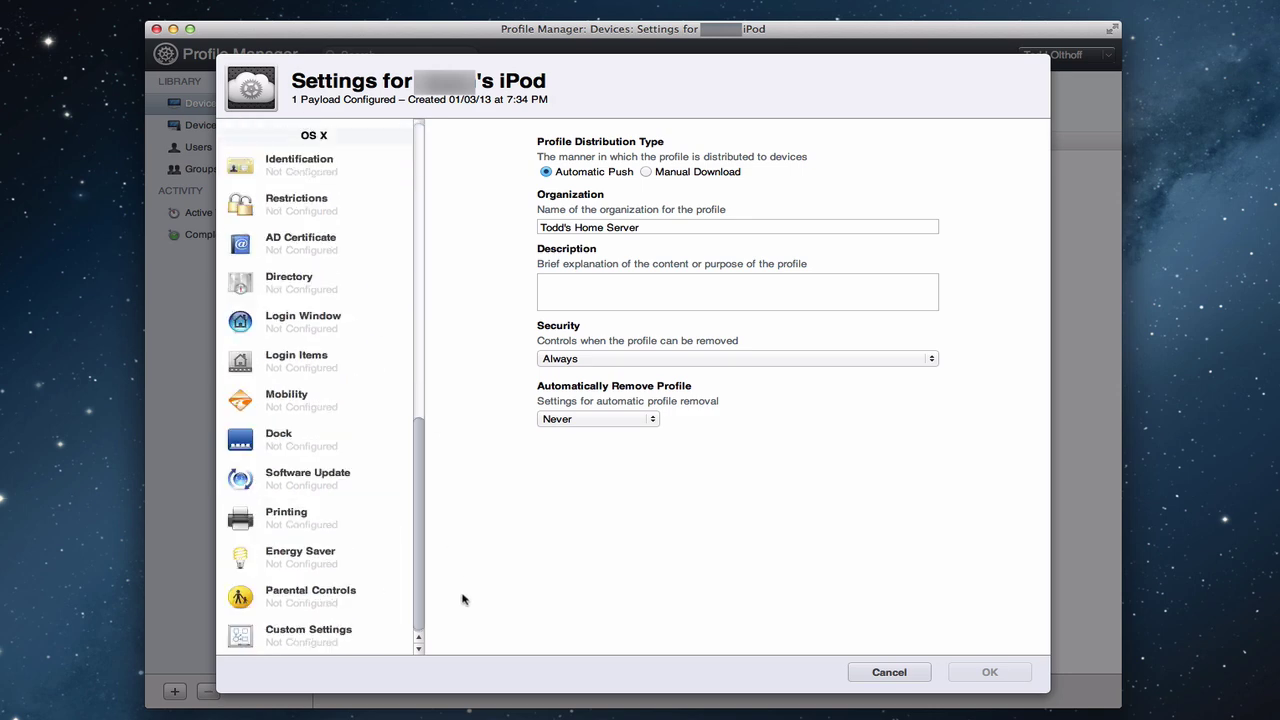
pyautogui.scroll(15, 410, 450)
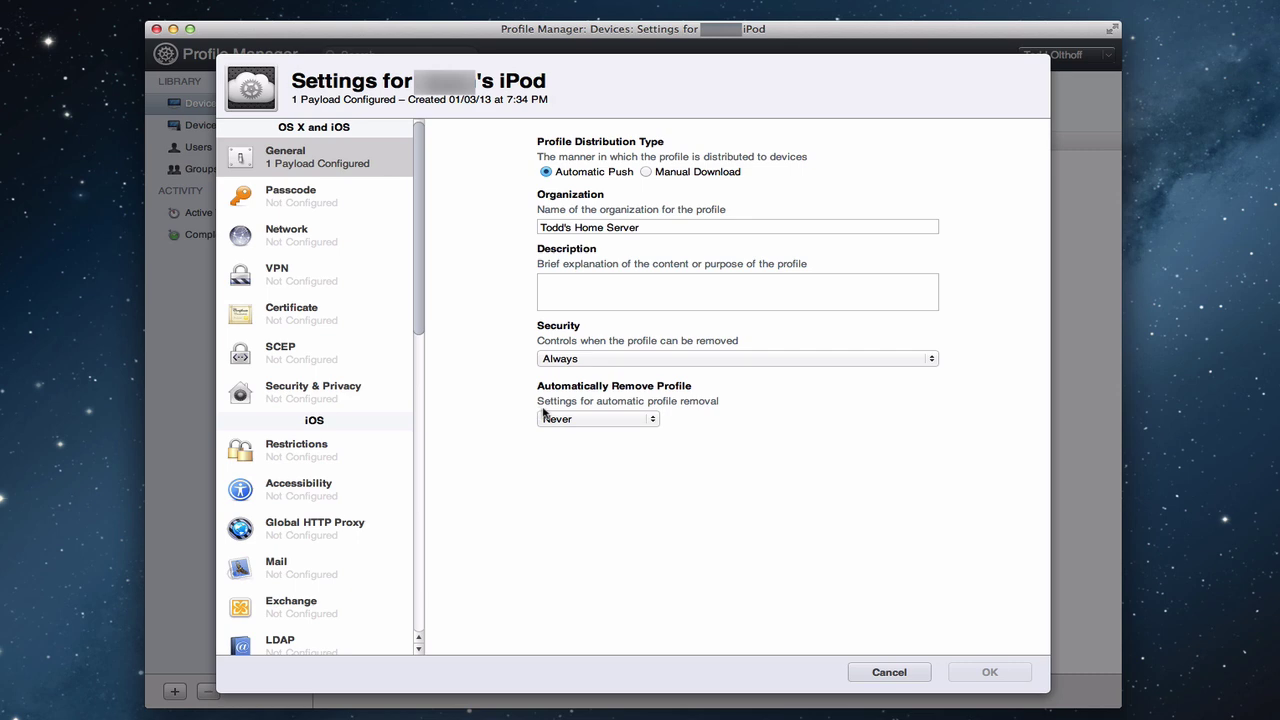
pyautogui.click(899, 672)
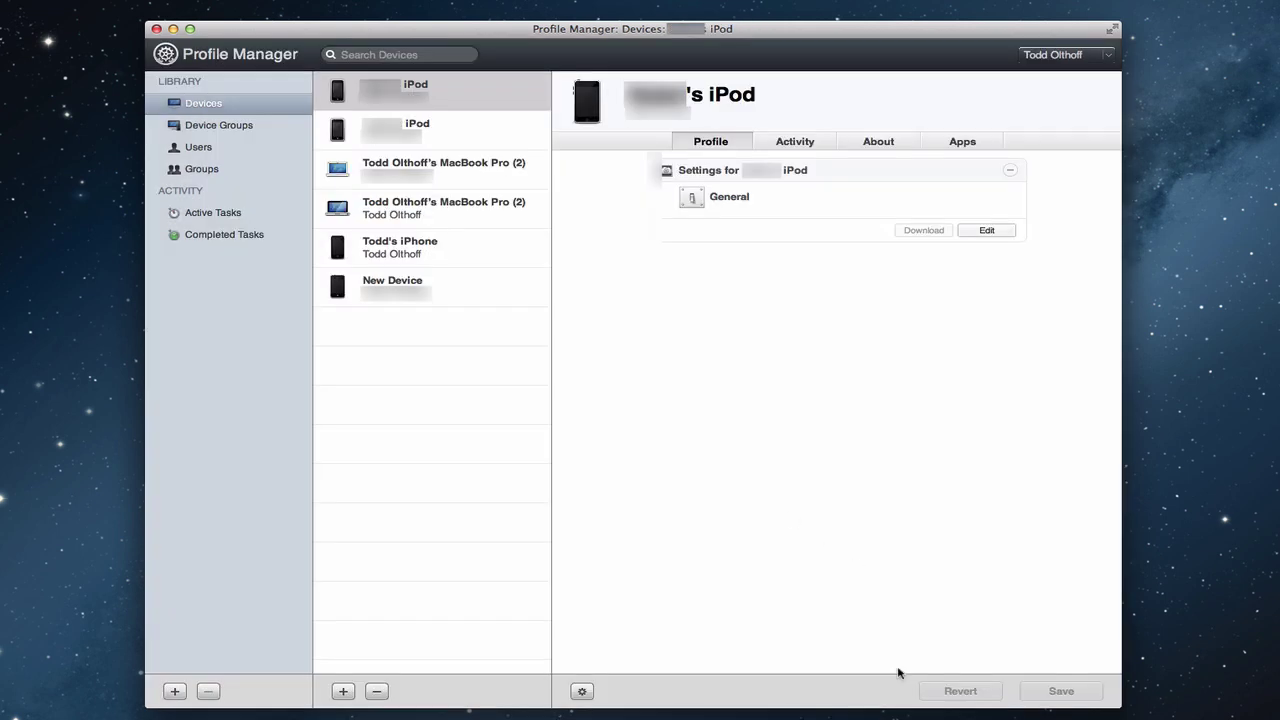
# Step: Review the first iPod's activity history, device details and apps, plus the remote actions available for it
pyautogui.click(795, 142)
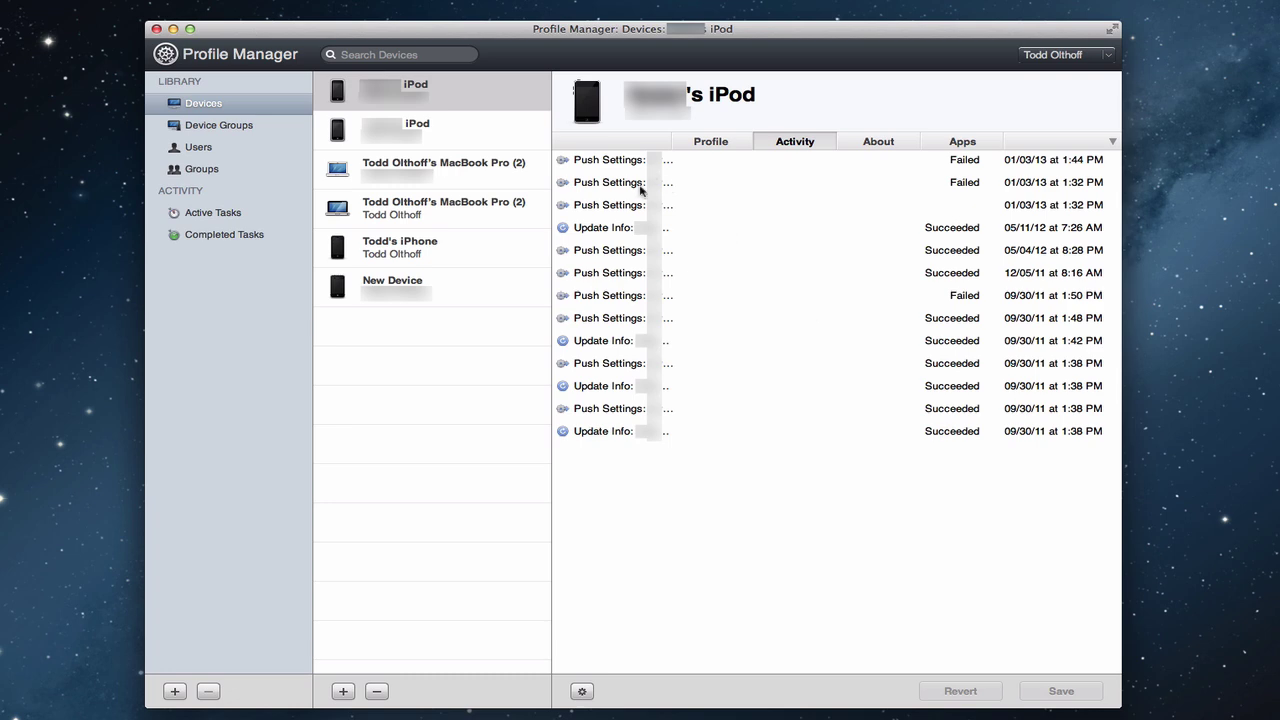
pyautogui.click(879, 143)
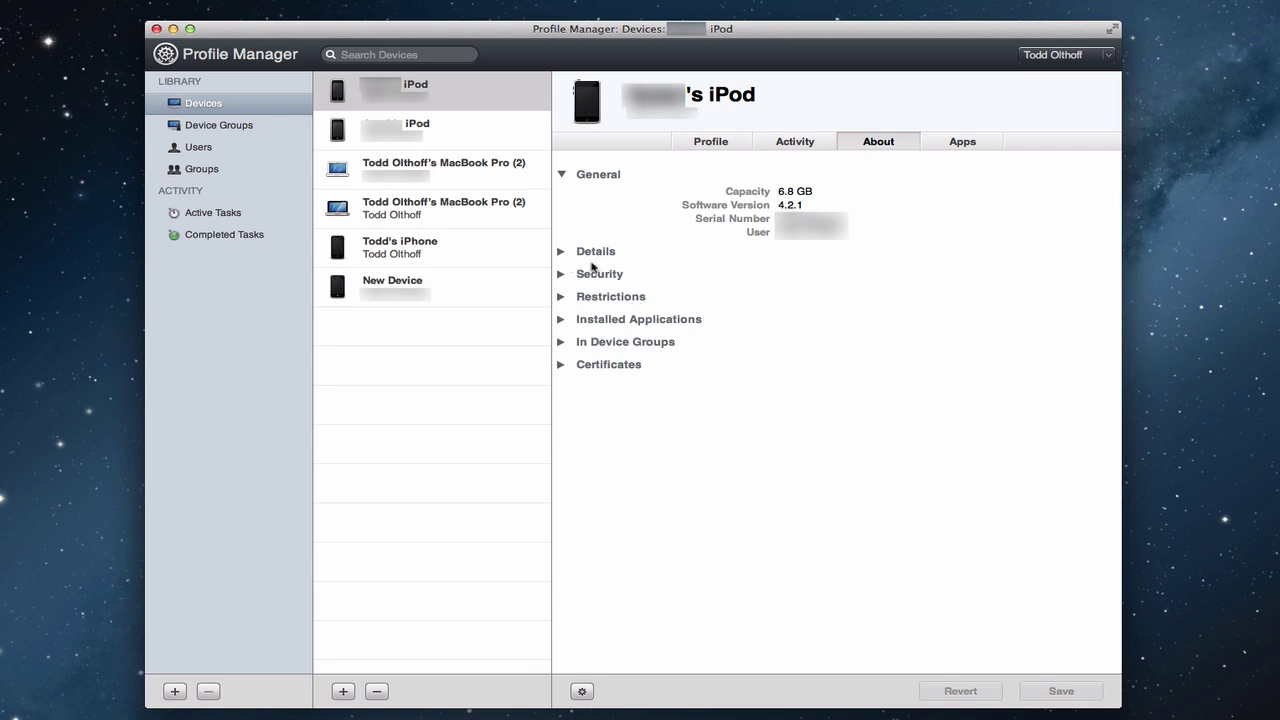
pyautogui.click(964, 143)
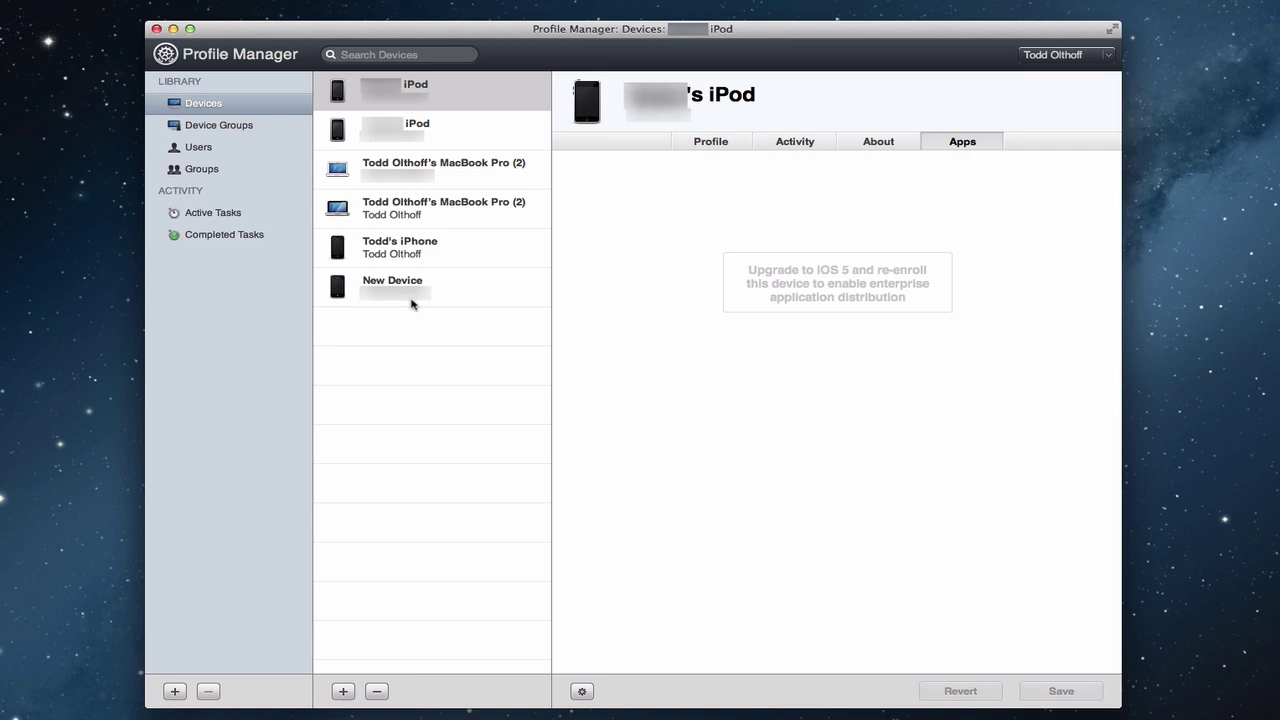
pyautogui.click(584, 690)
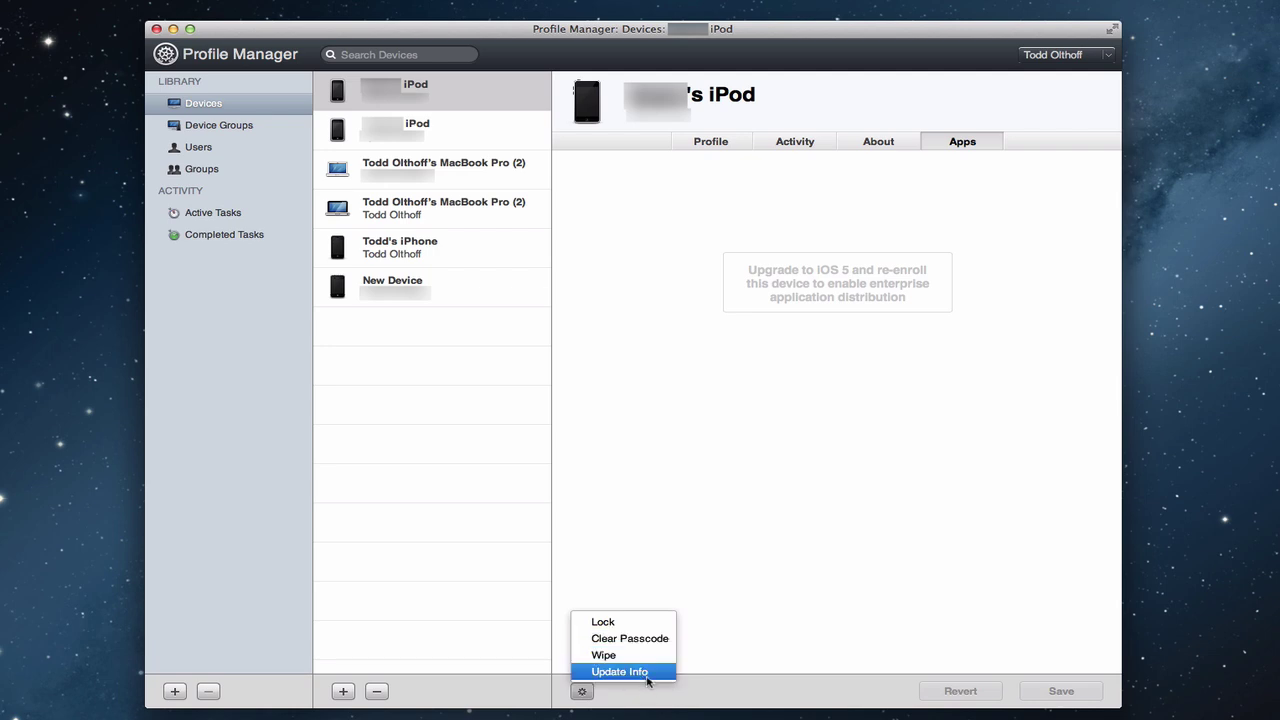
pyautogui.click(796, 630)
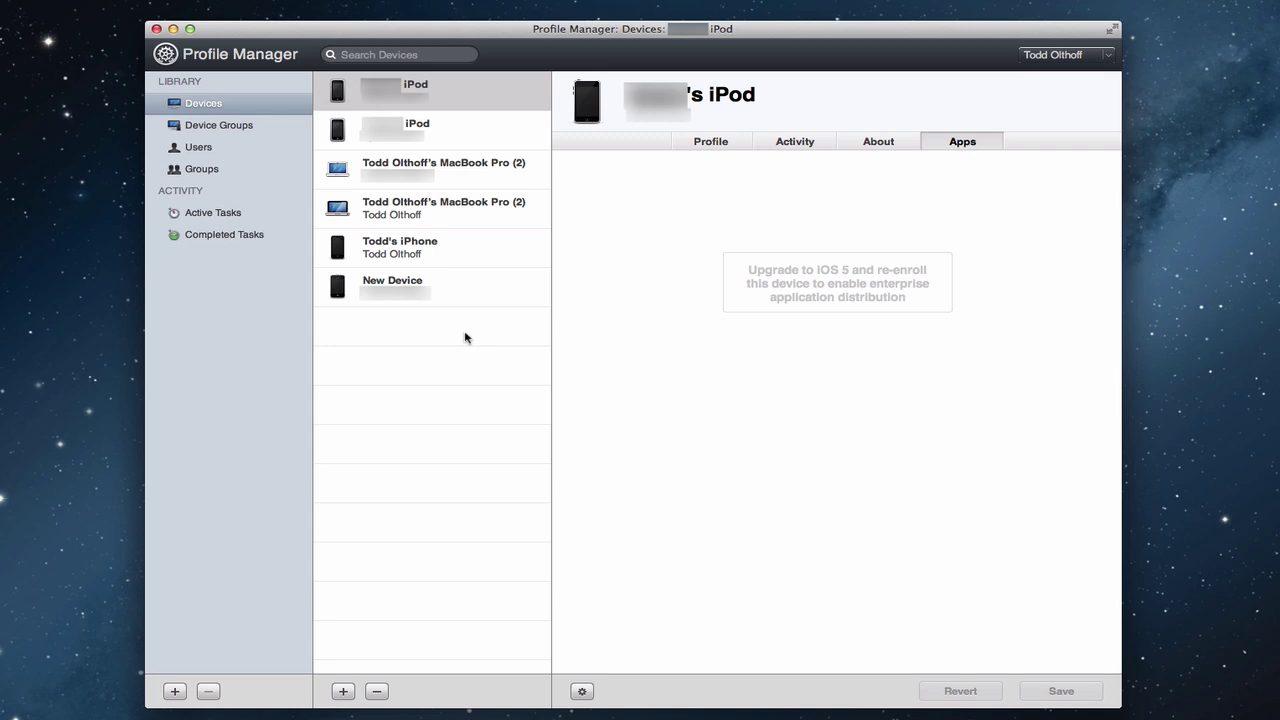
# Step: Open the iOS Kids device group and review its members, activity and group information
pyautogui.click(242, 128)
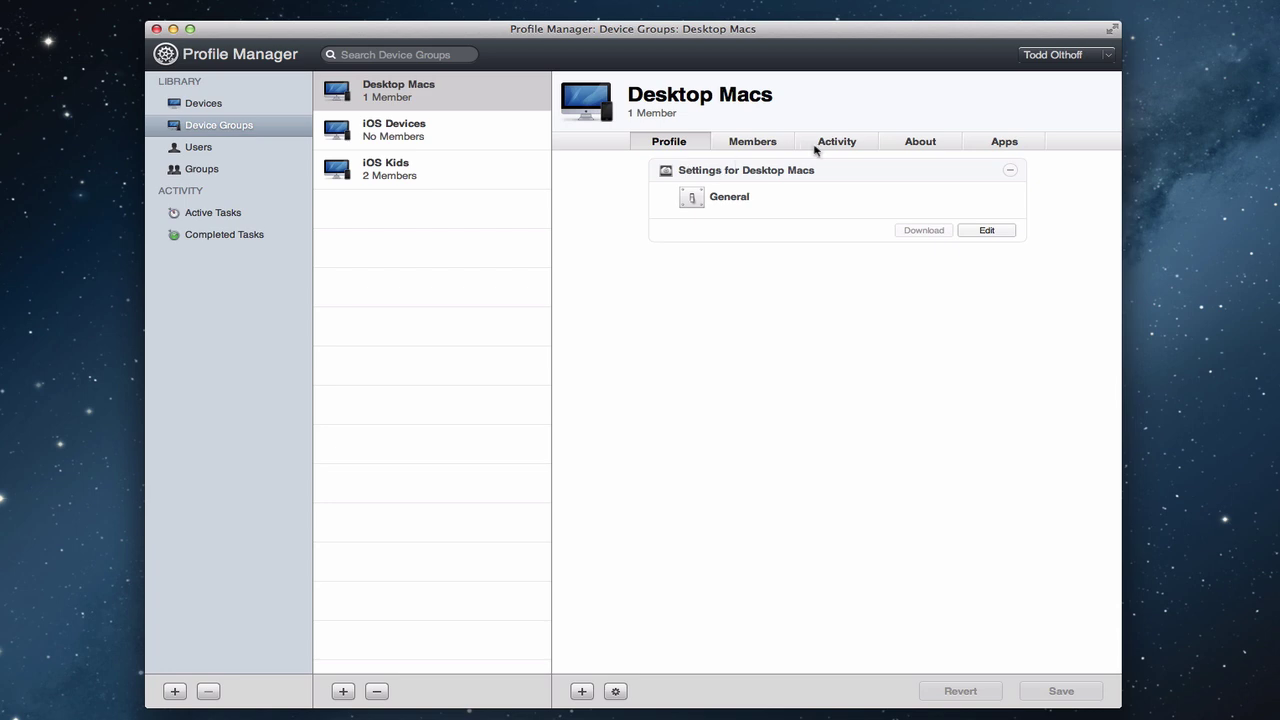
pyautogui.click(396, 176)
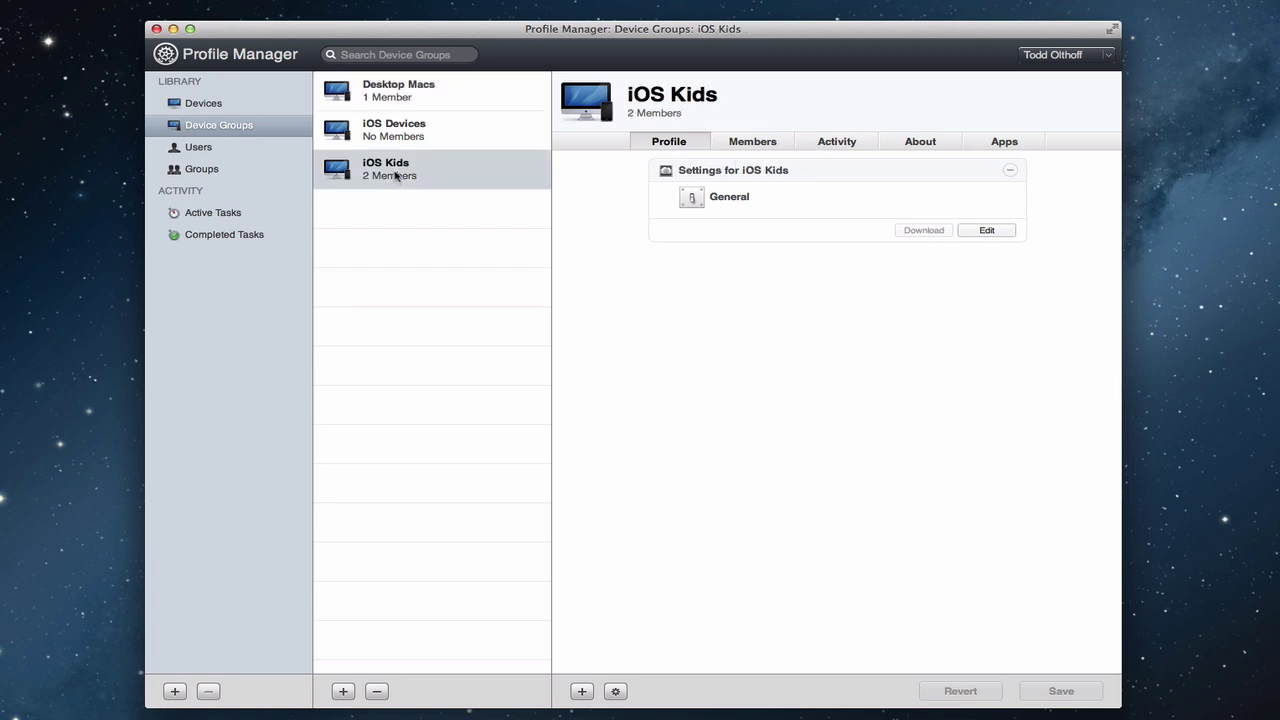
pyautogui.click(757, 145)
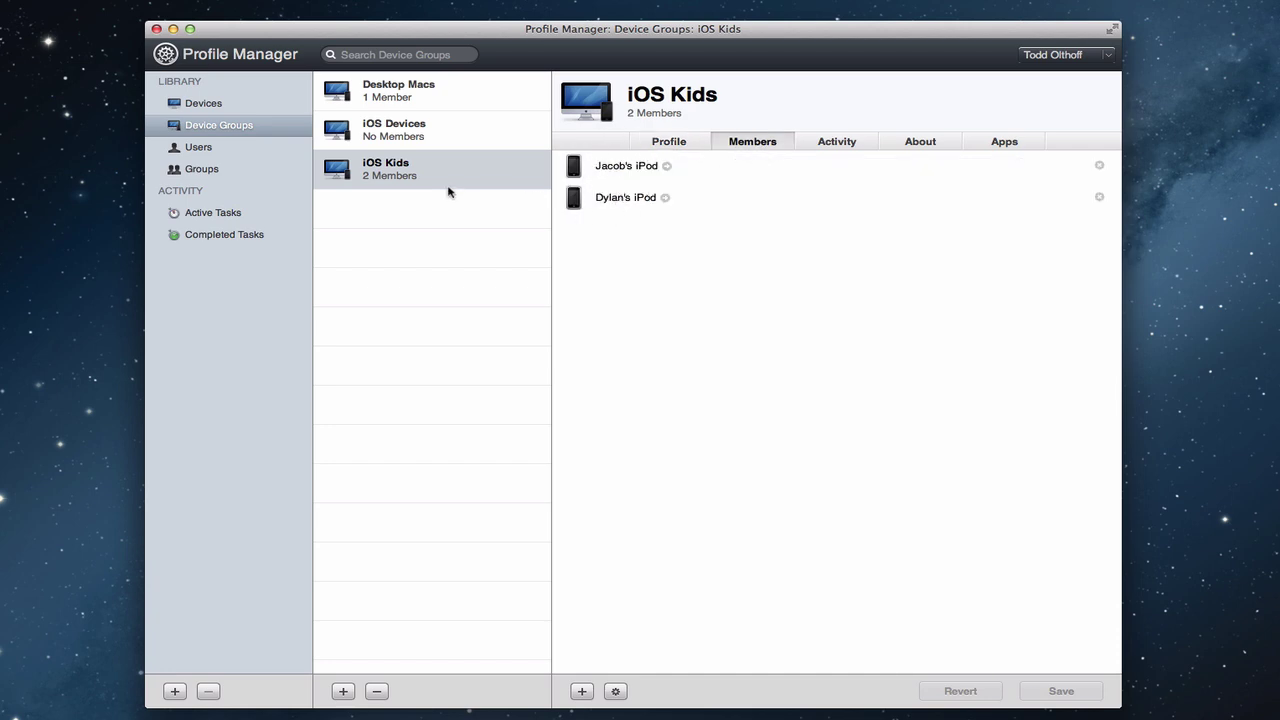
pyautogui.click(836, 142)
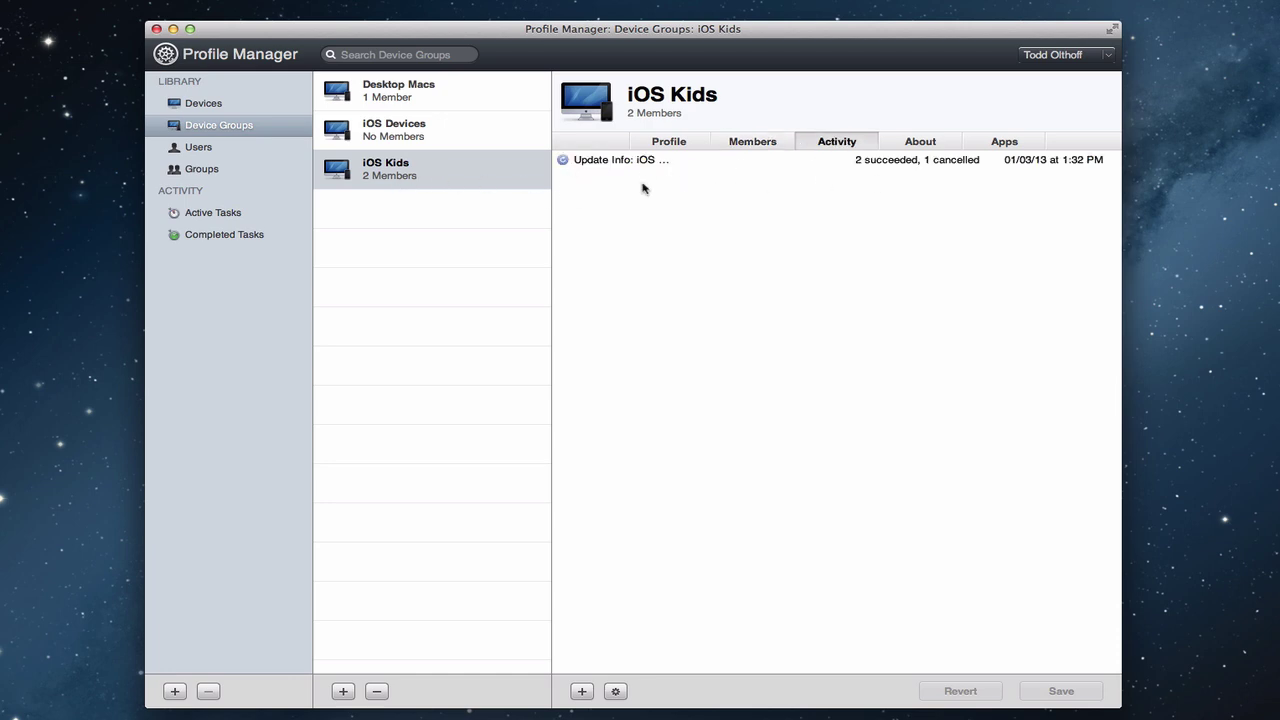
pyautogui.click(922, 143)
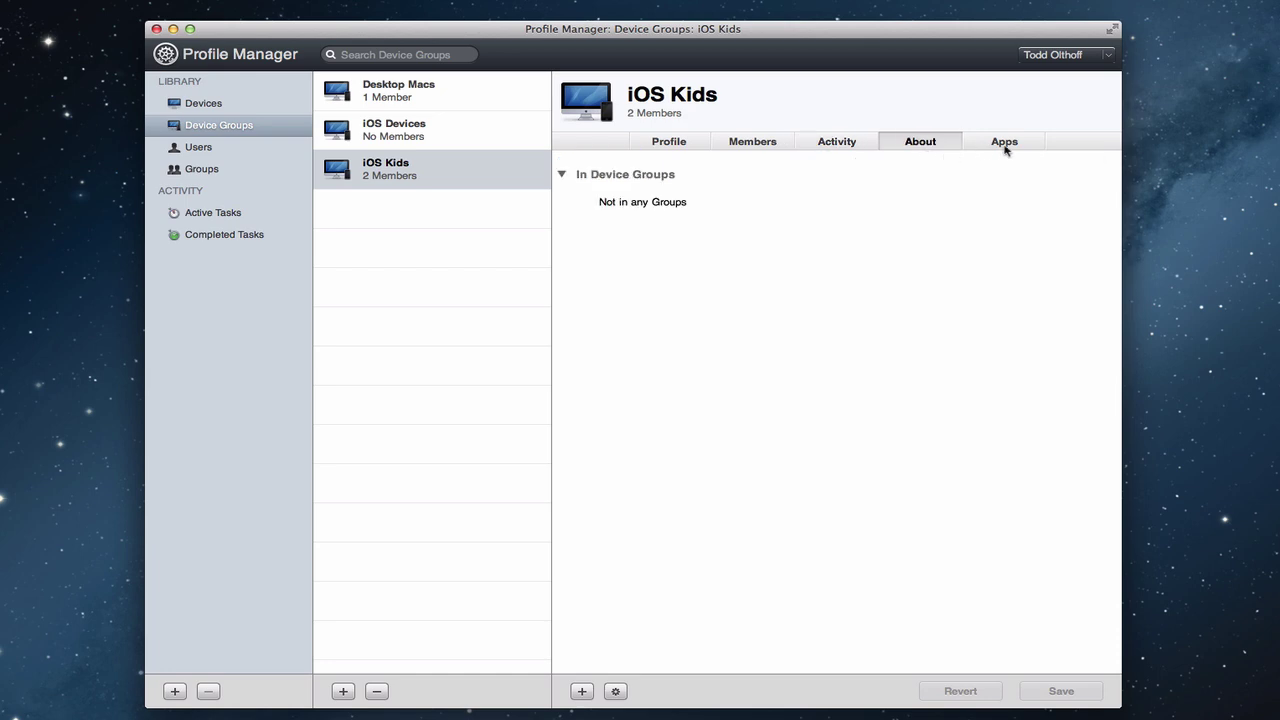
# Step: Edit the settings profile of the iOS Kids group and add an iOS Restrictions payload with default options
pyautogui.click(670, 145)
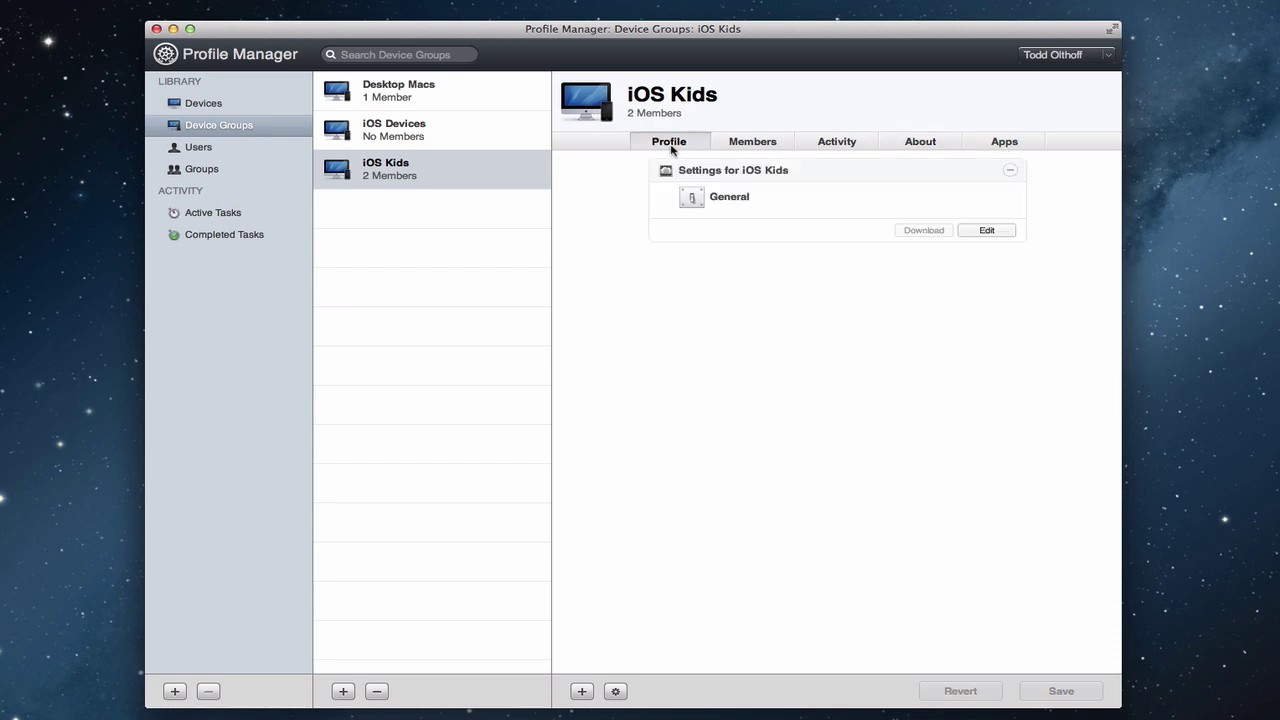
pyautogui.click(985, 233)
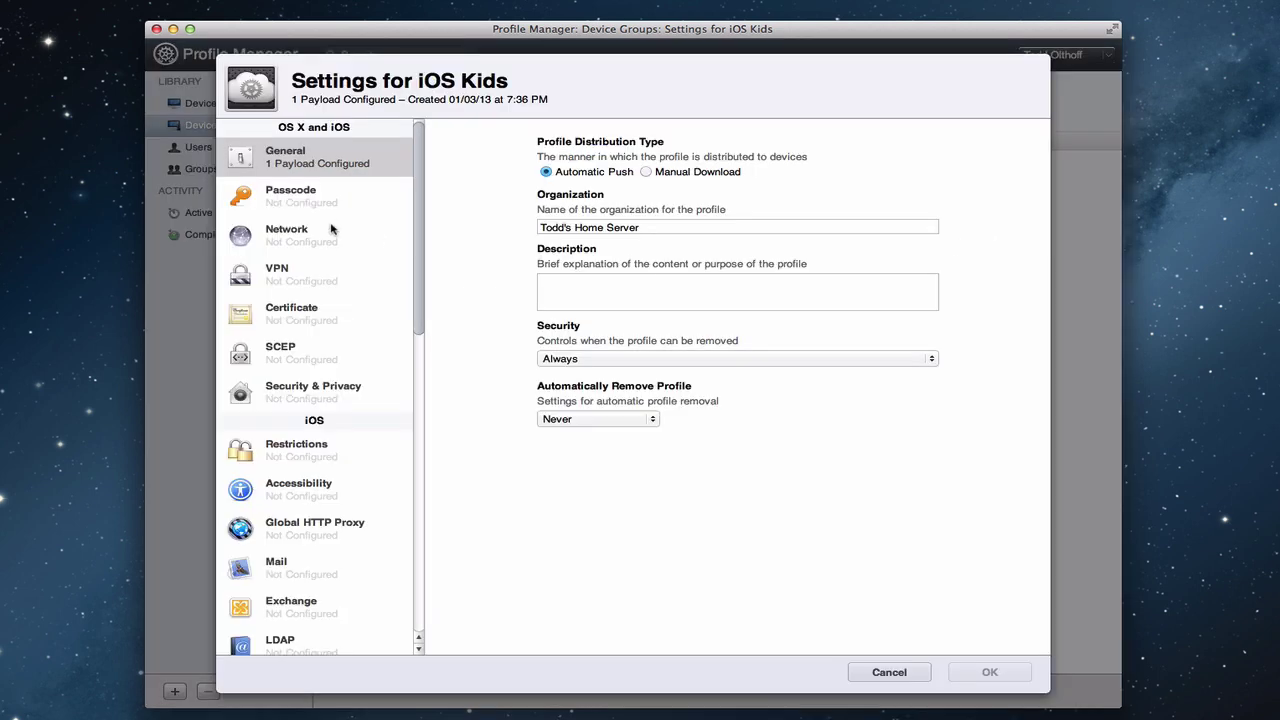
pyautogui.scroll(-5, 337, 240)
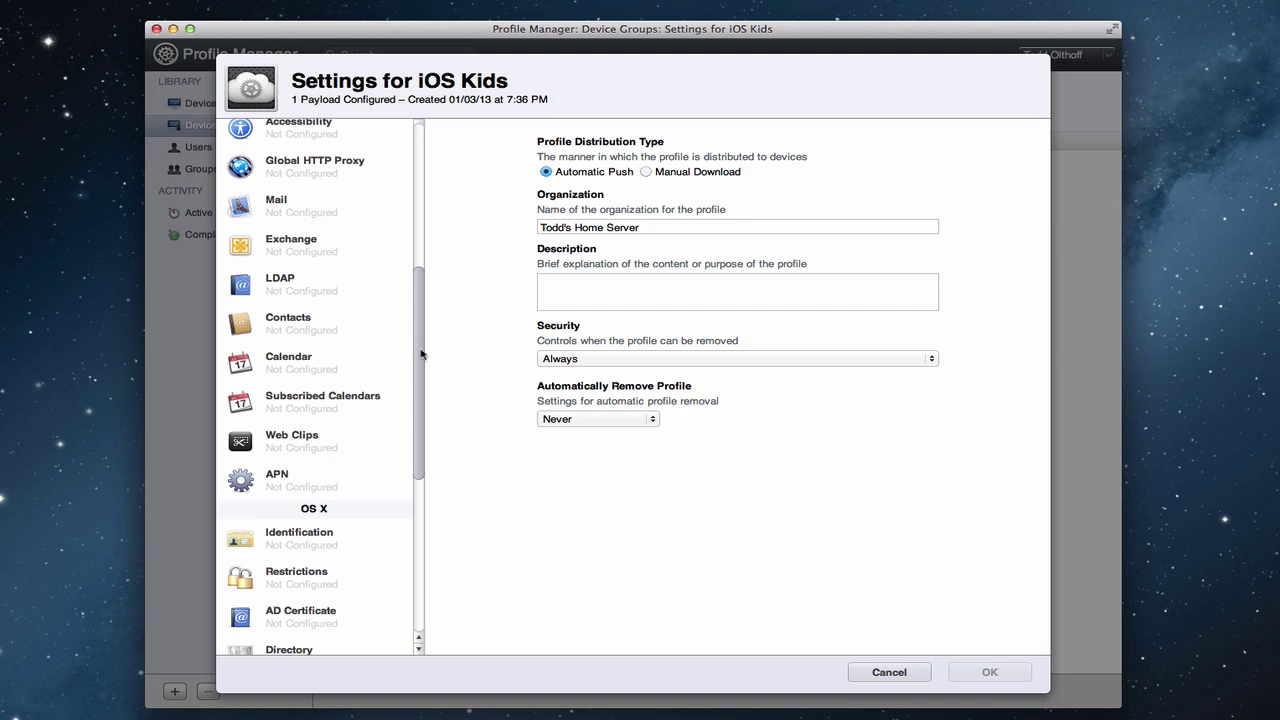
pyautogui.moveTo(421, 352); pyautogui.dragTo(416, 220)
pyautogui.click(294, 416)
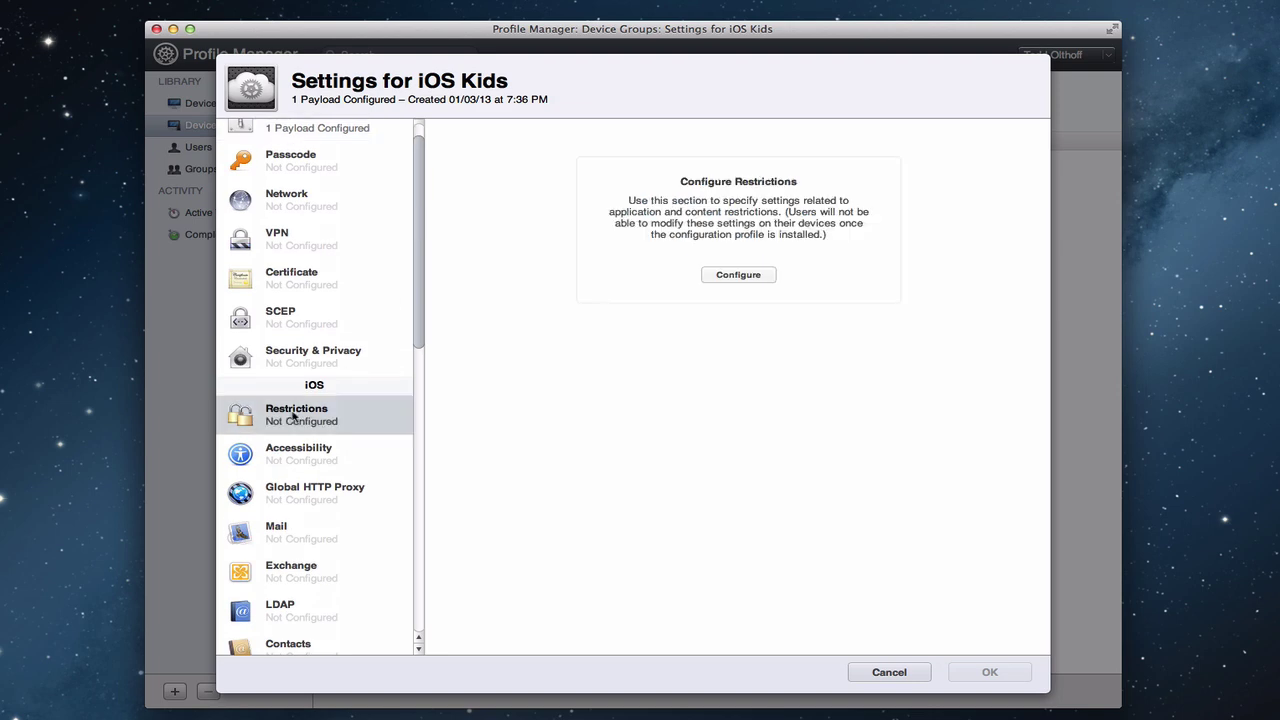
pyautogui.click(739, 275)
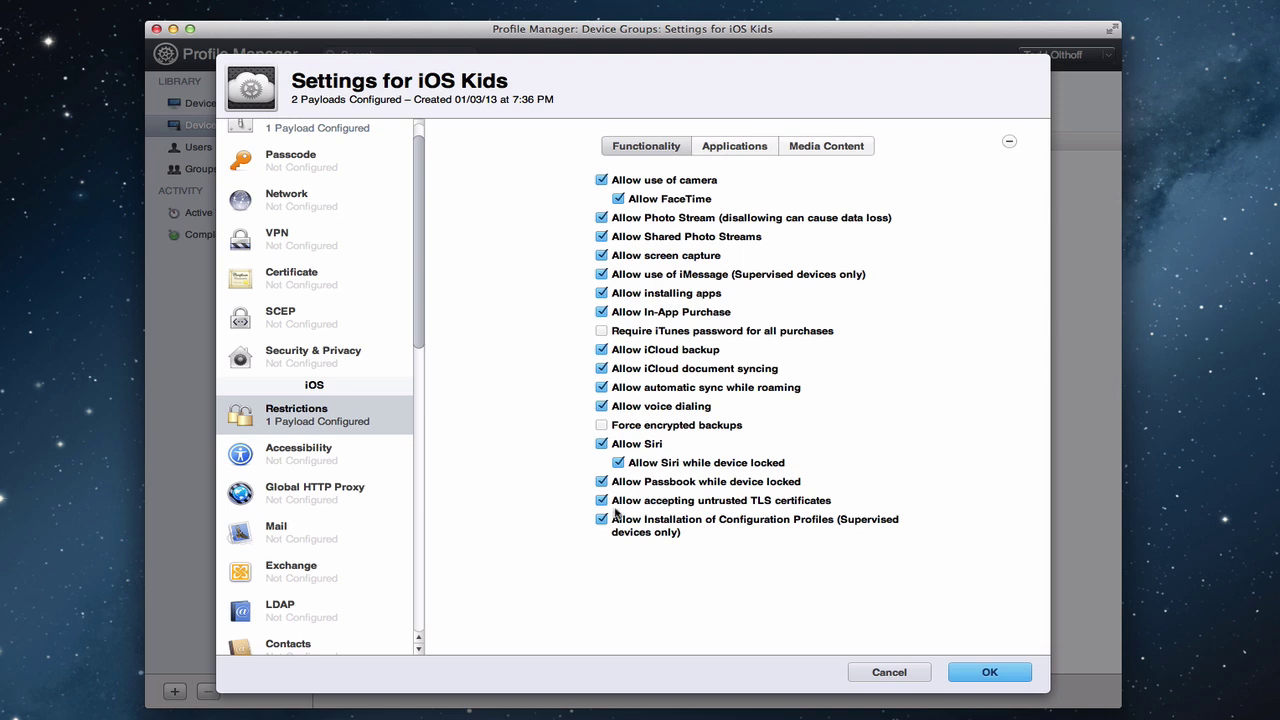
# Step: Add default iOS Accessibility and Mail payloads to the iOS Kids profile
pyautogui.click(293, 461)
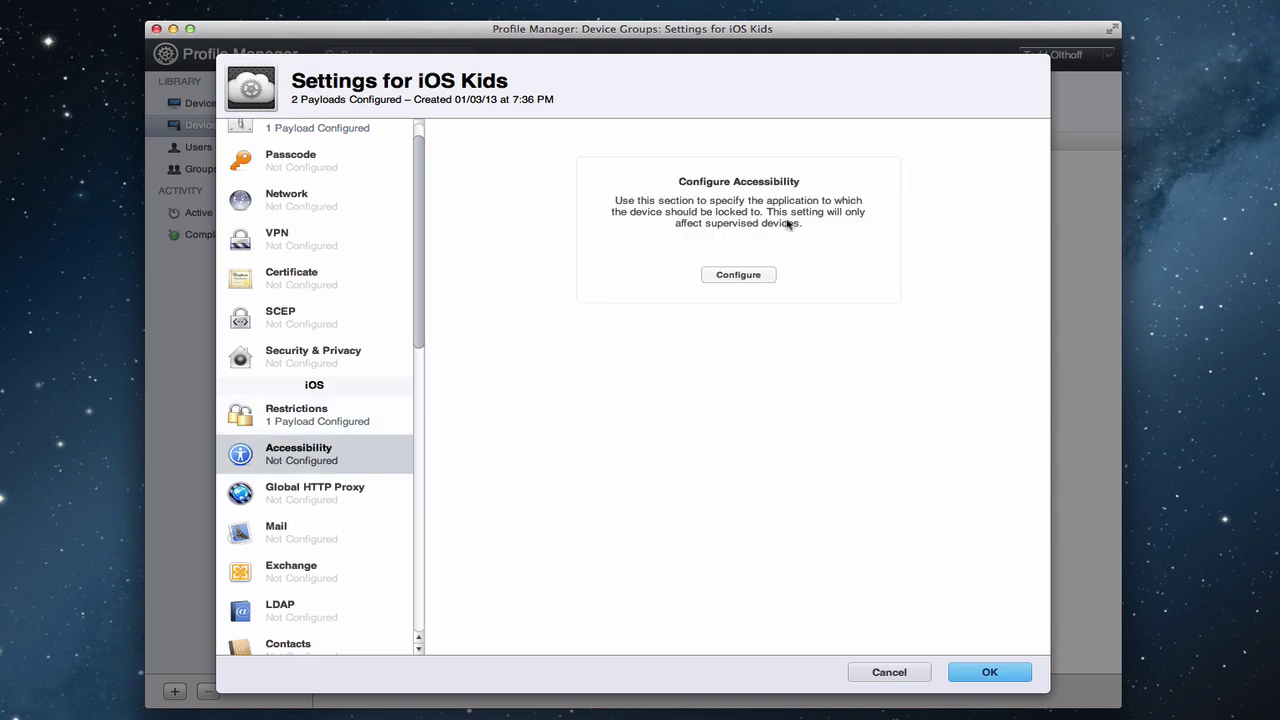
pyautogui.click(735, 275)
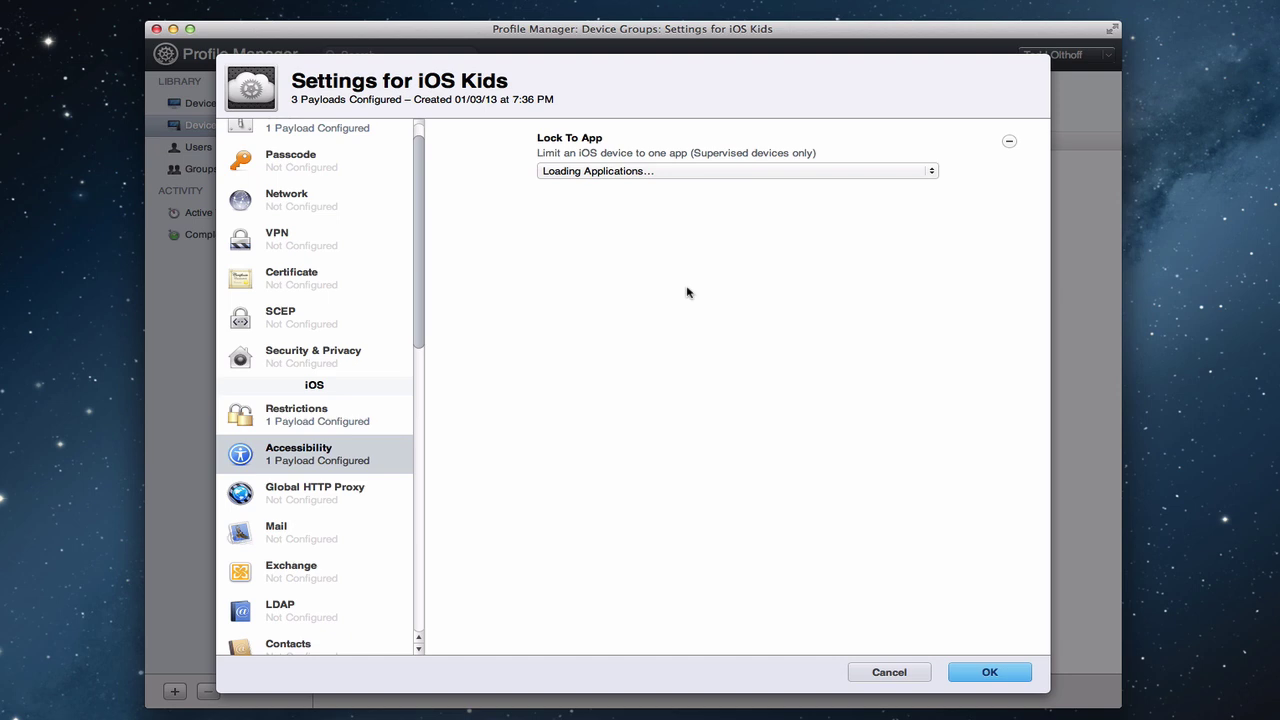
pyautogui.scroll(-10, 305, 512)
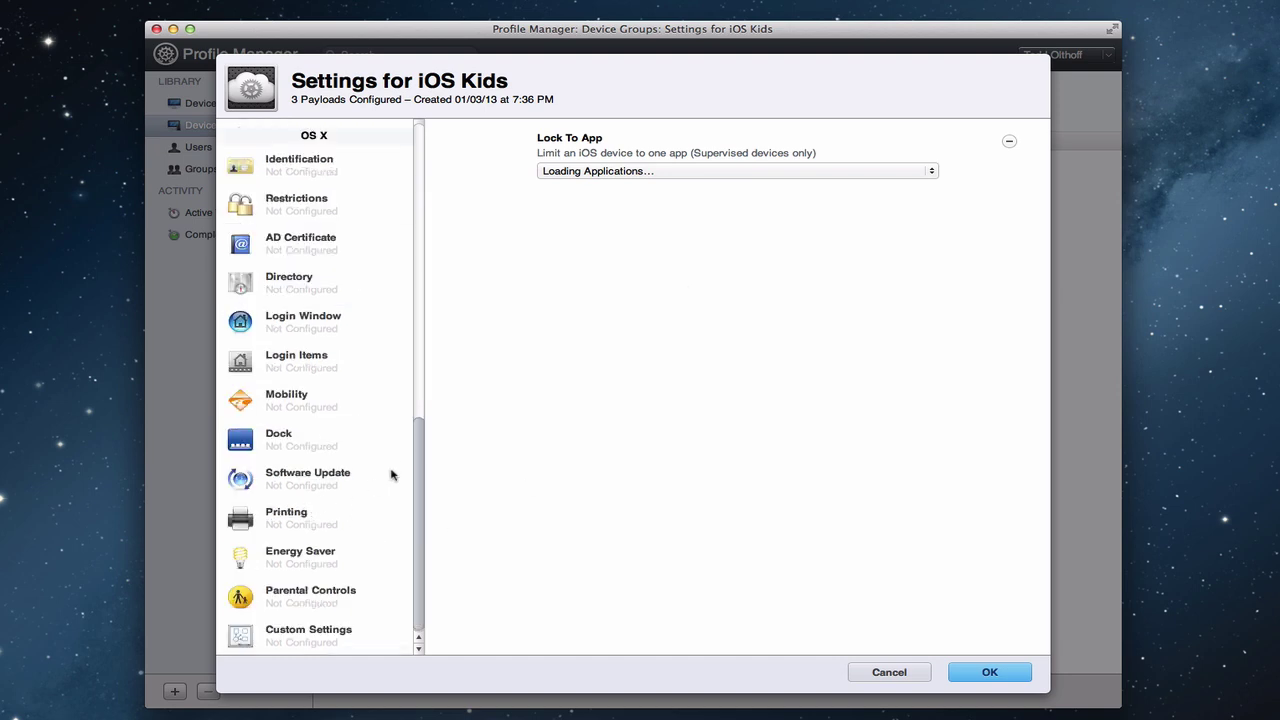
pyautogui.moveTo(414, 466); pyautogui.dragTo(432, 318)
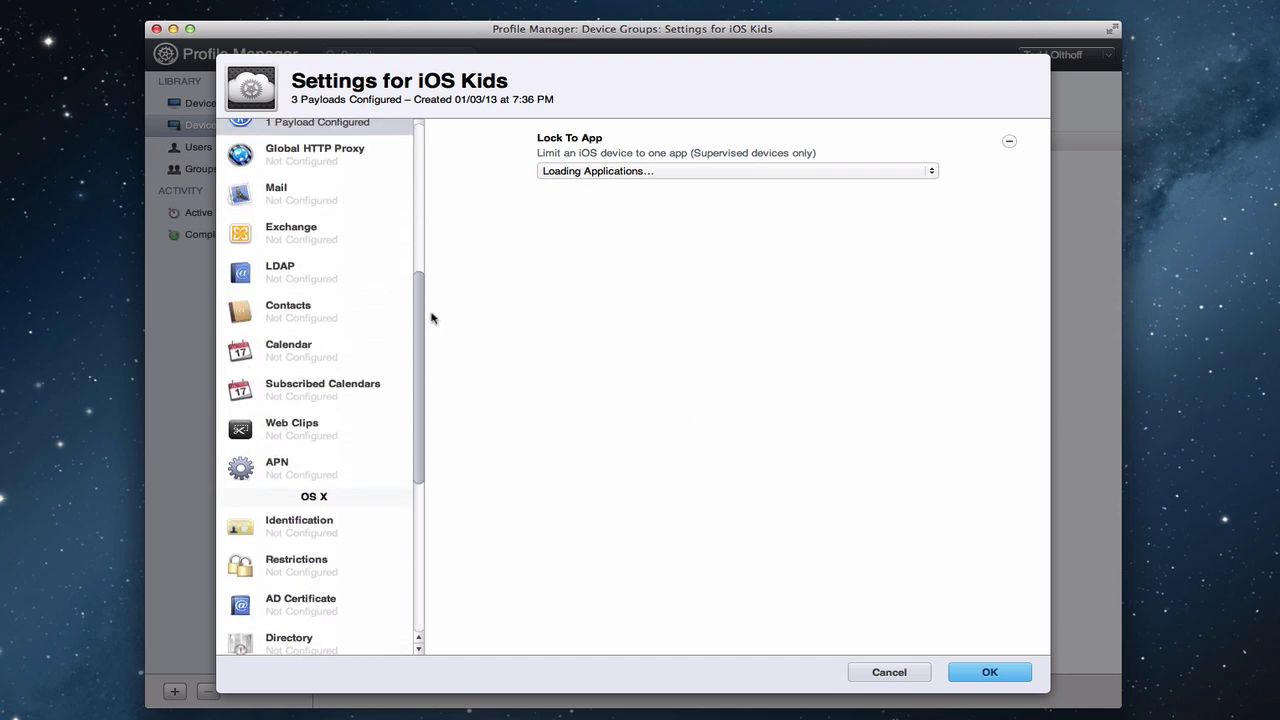
pyautogui.click(284, 198)
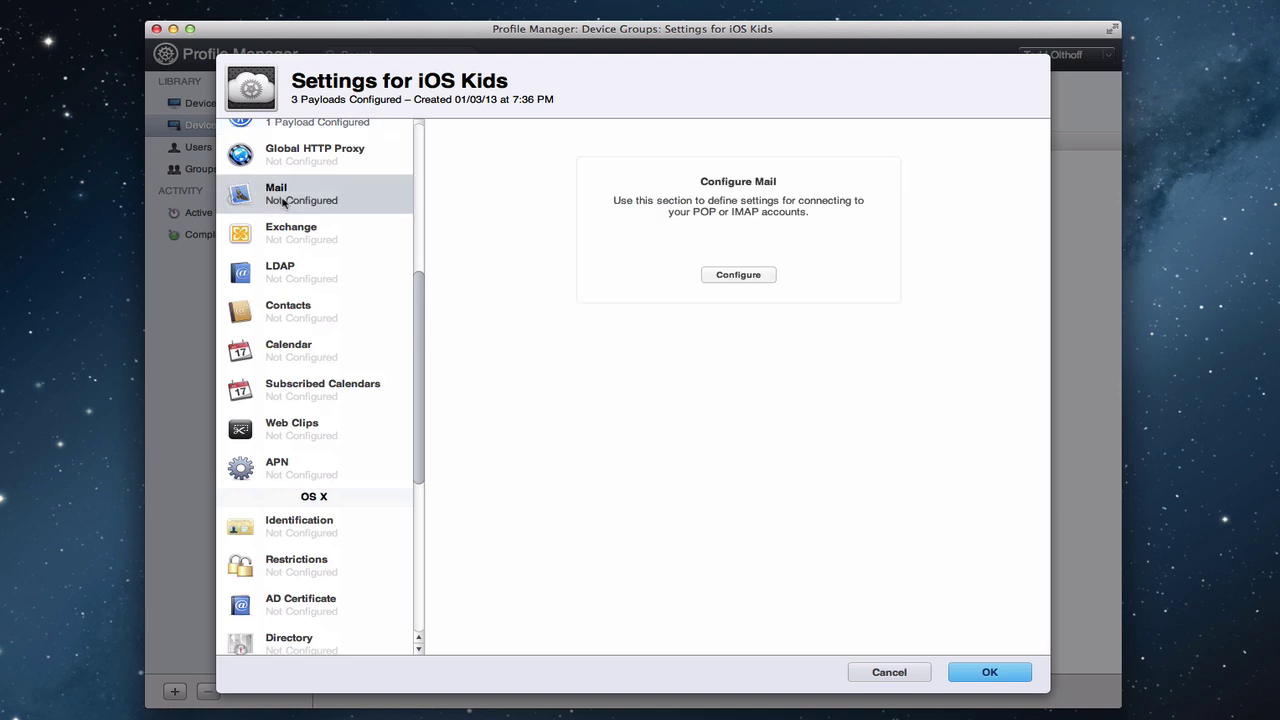
pyautogui.click(736, 276)
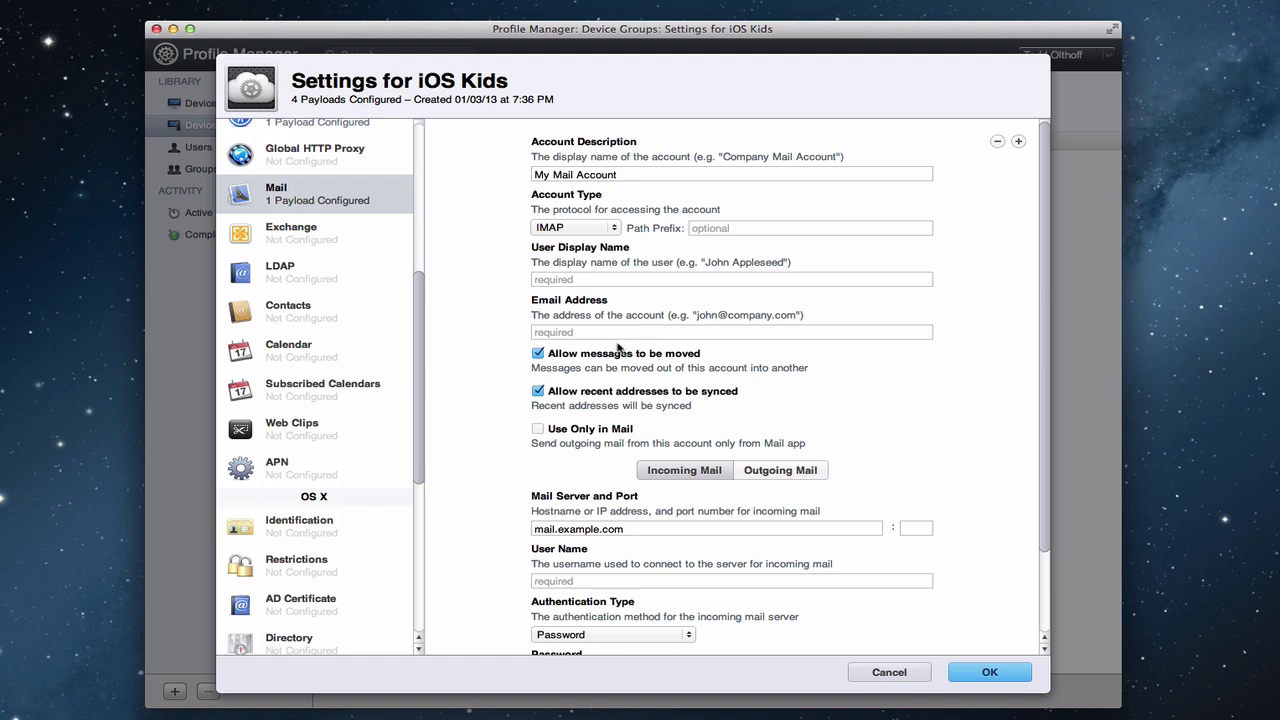
# Step: Add a default Contacts payload to the iOS Kids profile and check the Exchange, LDAP, Calendar and Subscribed Calendars sections
pyautogui.click(247, 236)
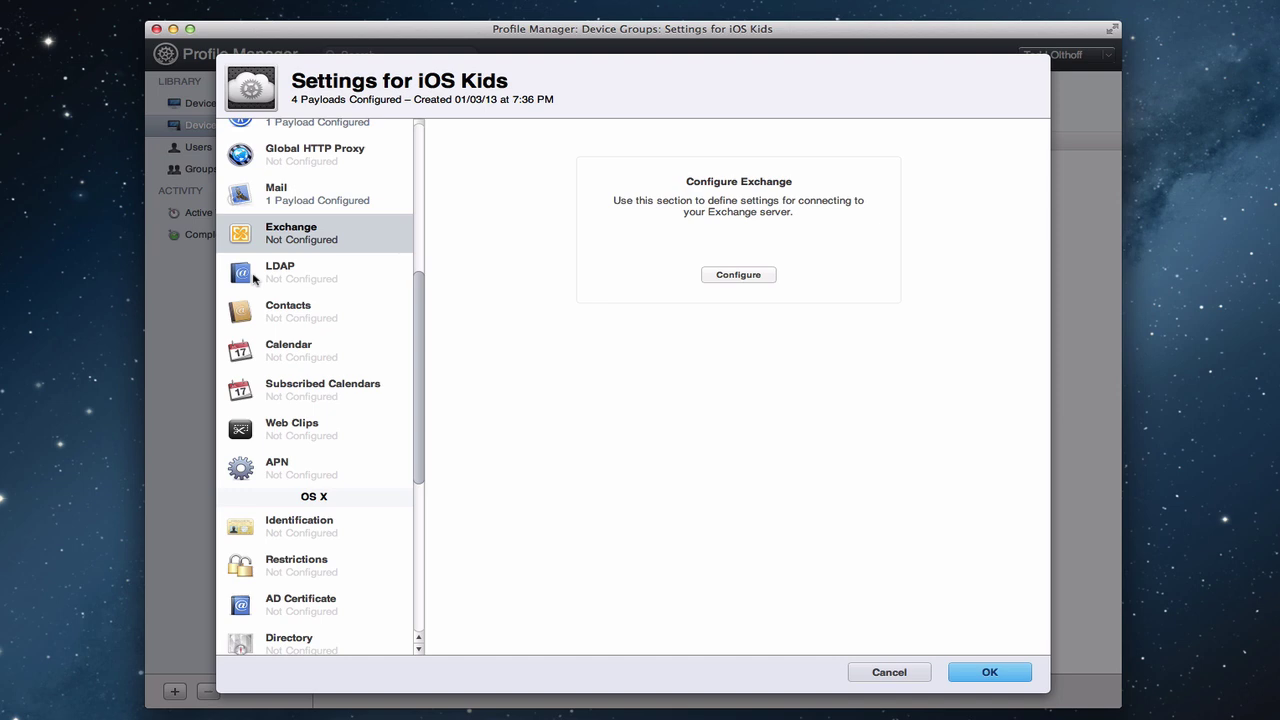
pyautogui.click(253, 280)
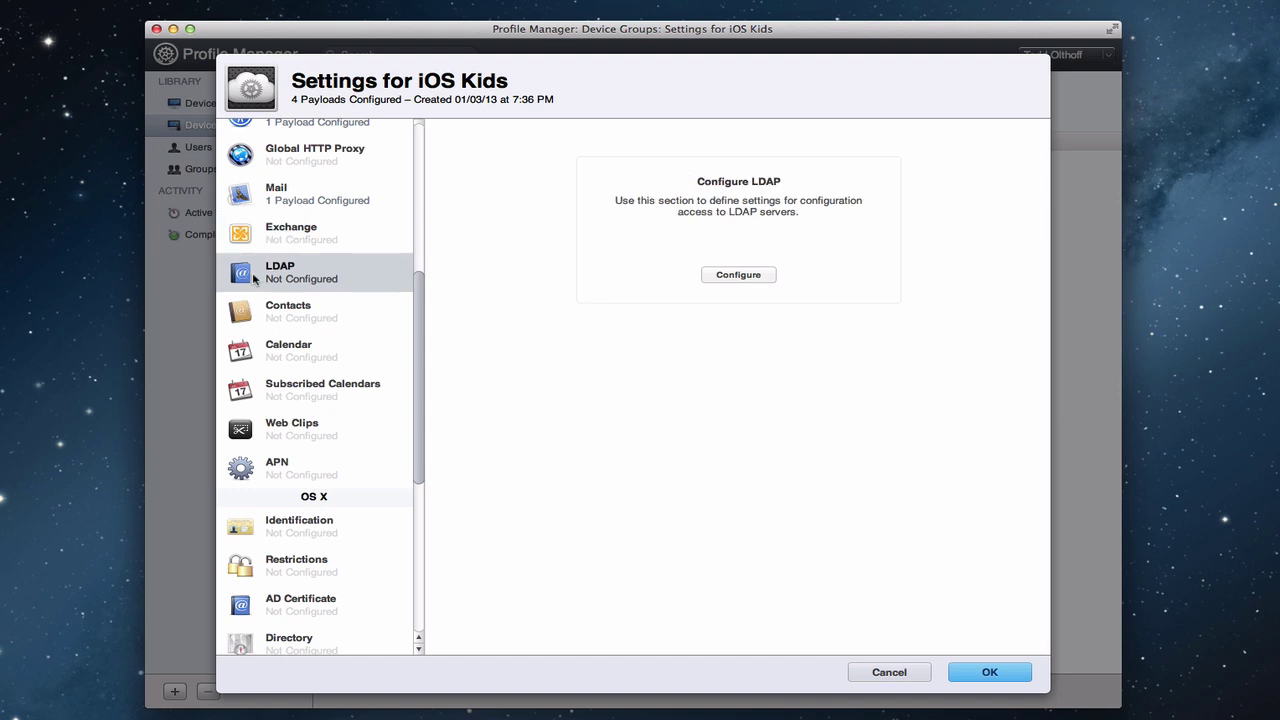
pyautogui.click(251, 320)
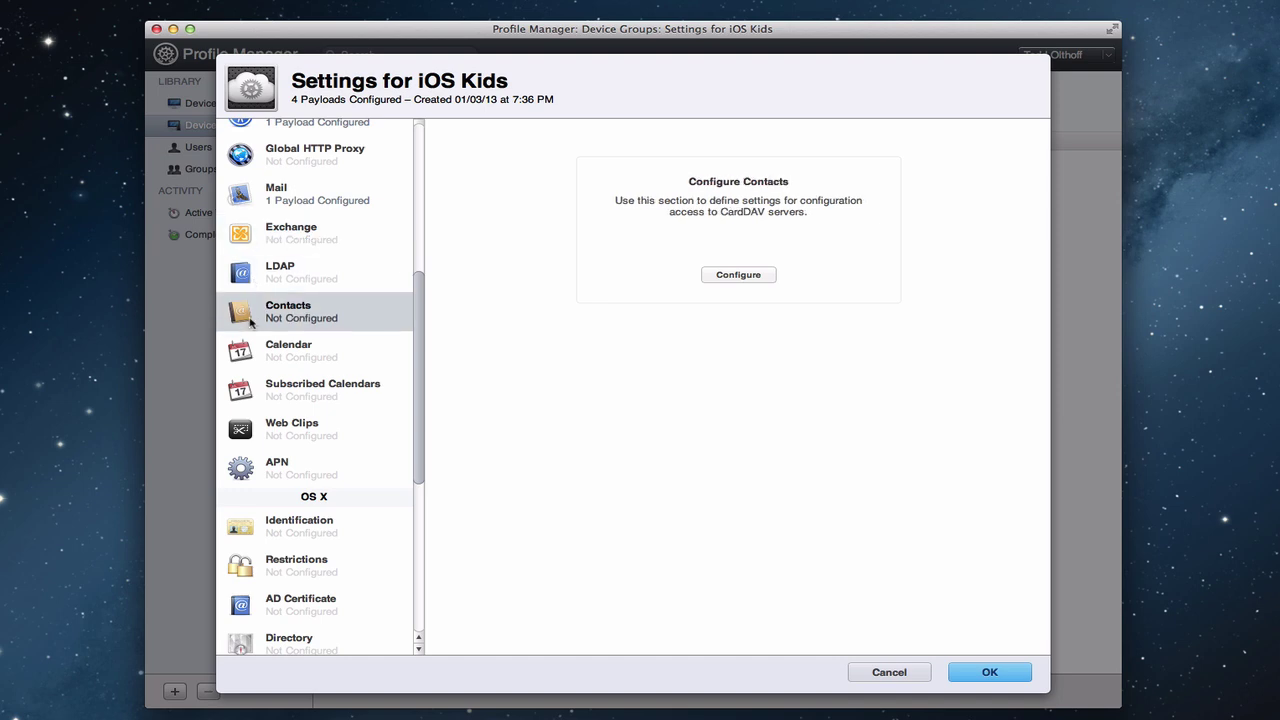
pyautogui.click(750, 274)
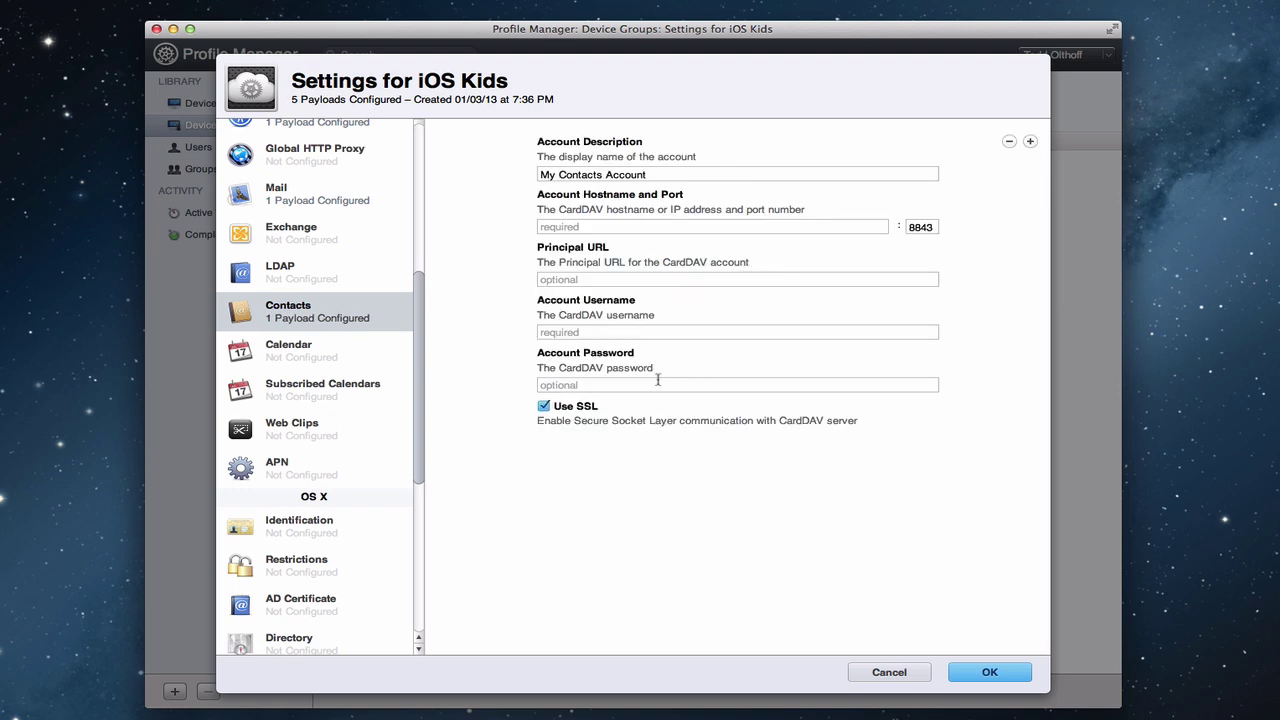
pyautogui.click(308, 356)
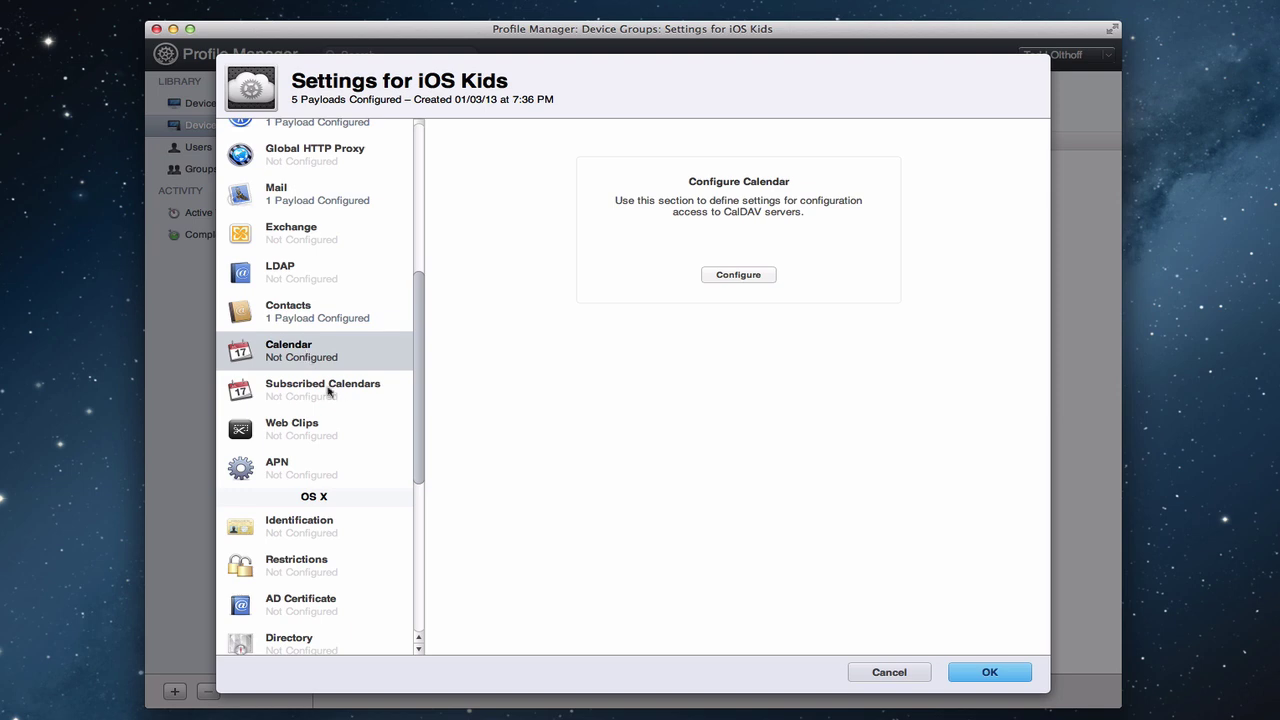
pyautogui.click(318, 390)
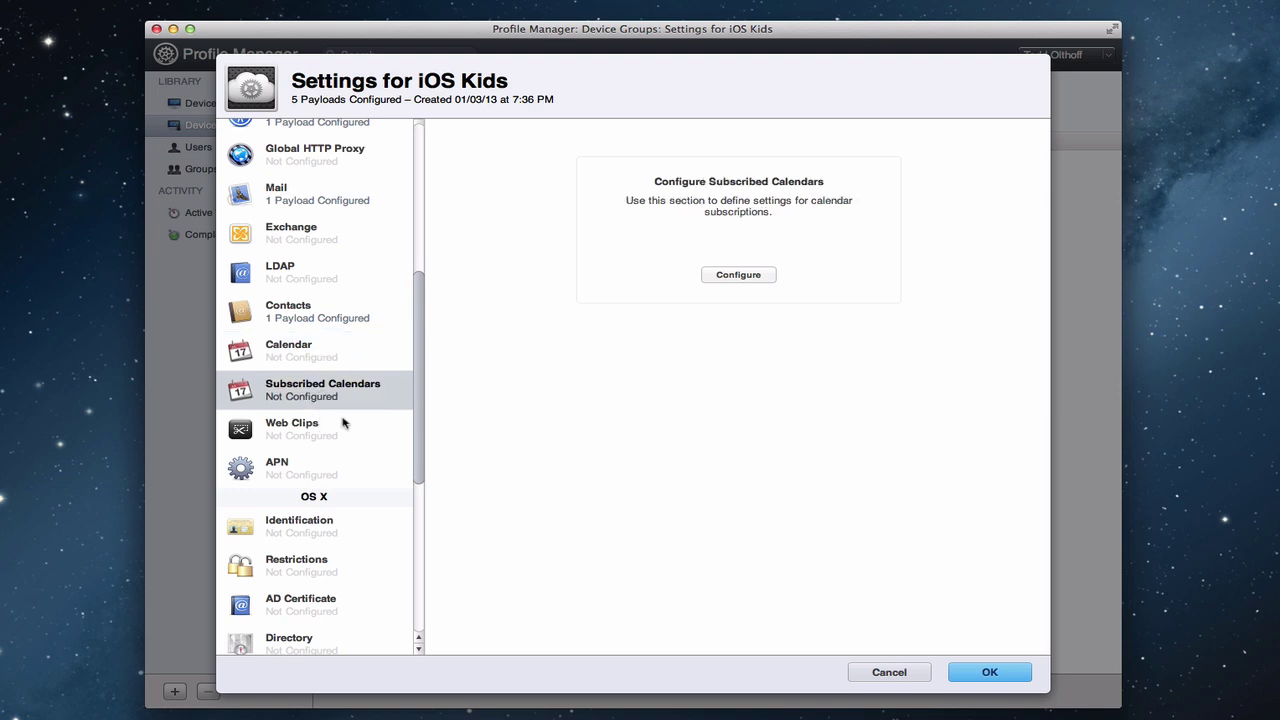
# Step: Add default Directory and Login Window payloads from the OS X section to the iOS Kids profile
pyautogui.moveTo(419, 404); pyautogui.dragTo(417, 547)
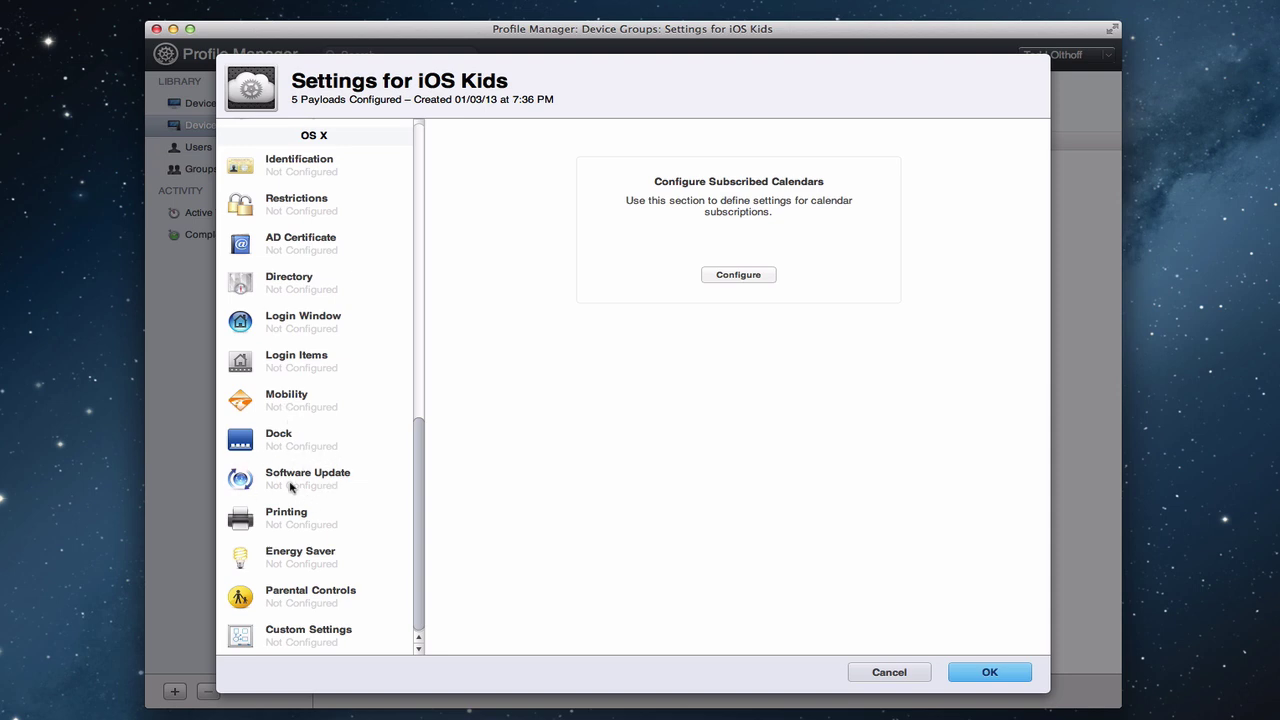
pyautogui.click(287, 283)
pyautogui.click(735, 277)
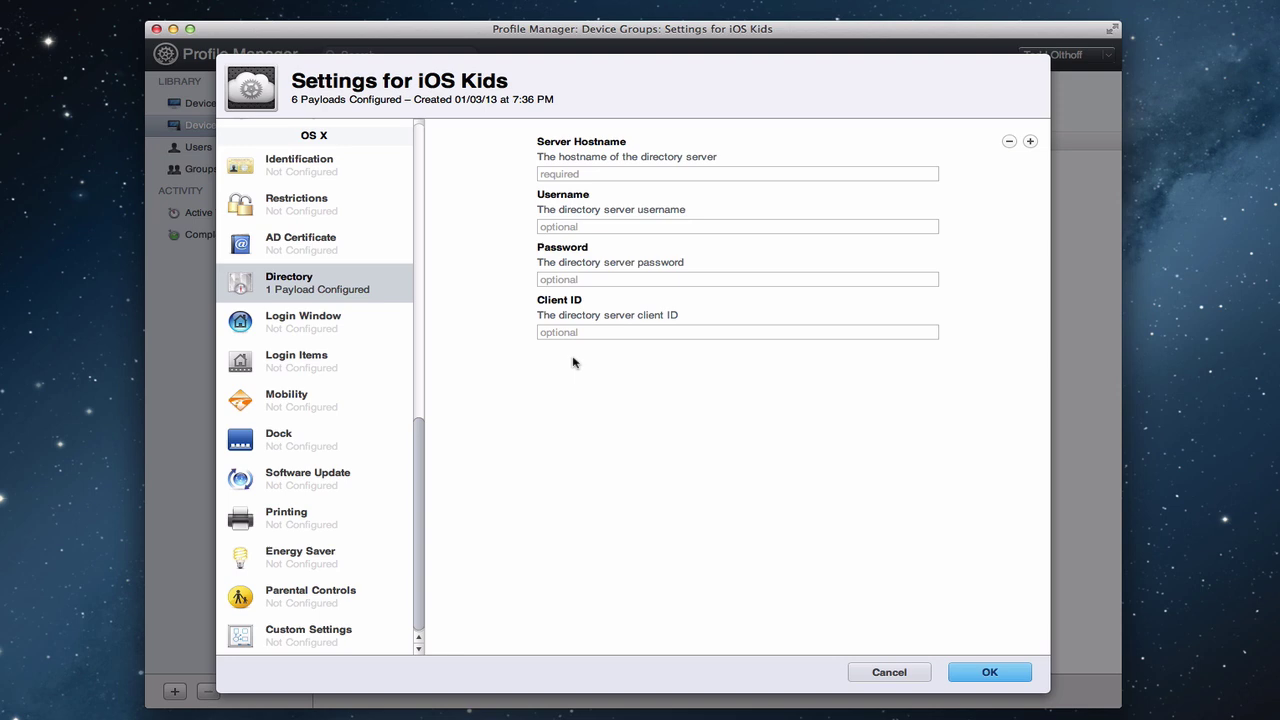
pyautogui.click(298, 322)
pyautogui.click(745, 276)
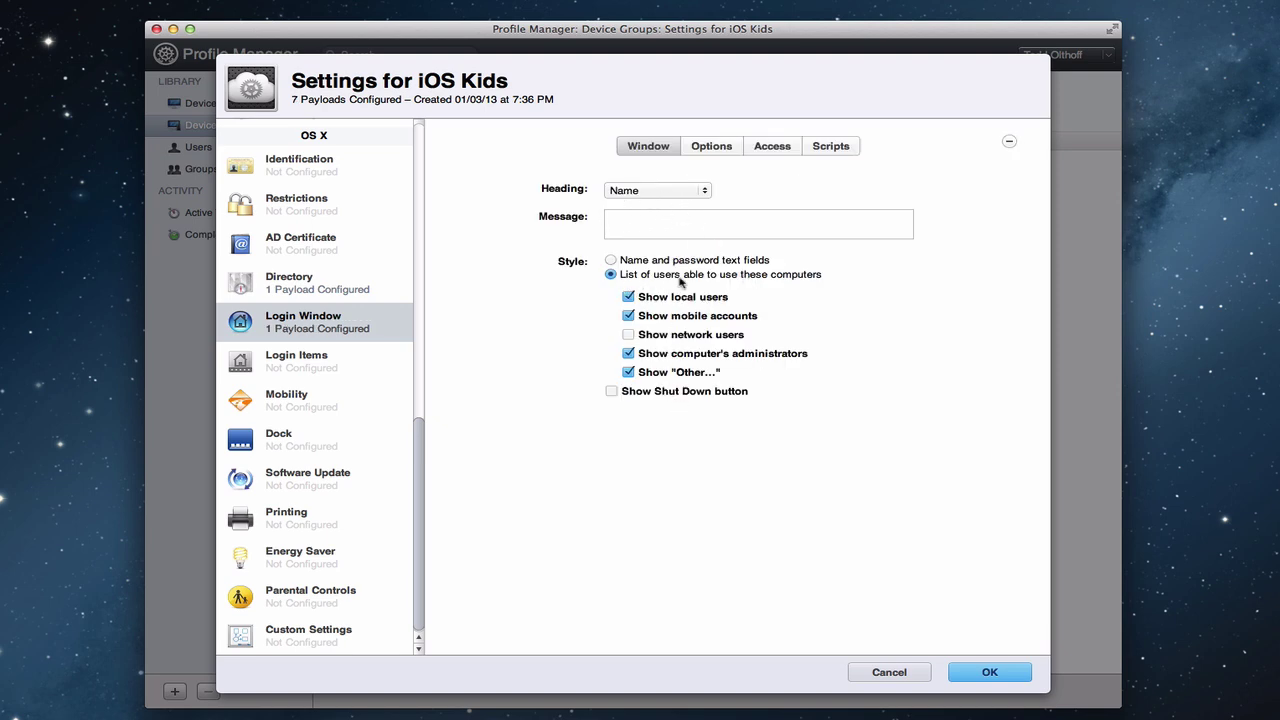
# Step: Examine the Options, Access and Scripts settings of the Login Window payload in the iOS Kids profile
pyautogui.click(711, 147)
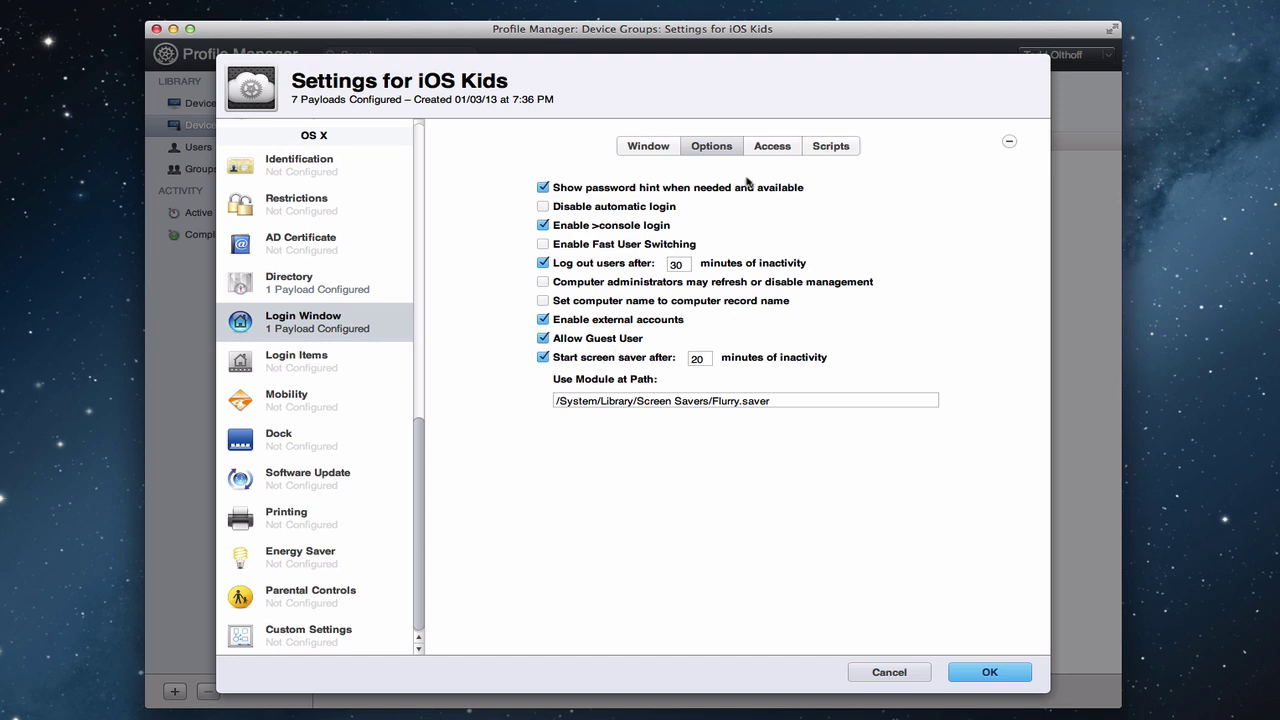
pyautogui.click(776, 150)
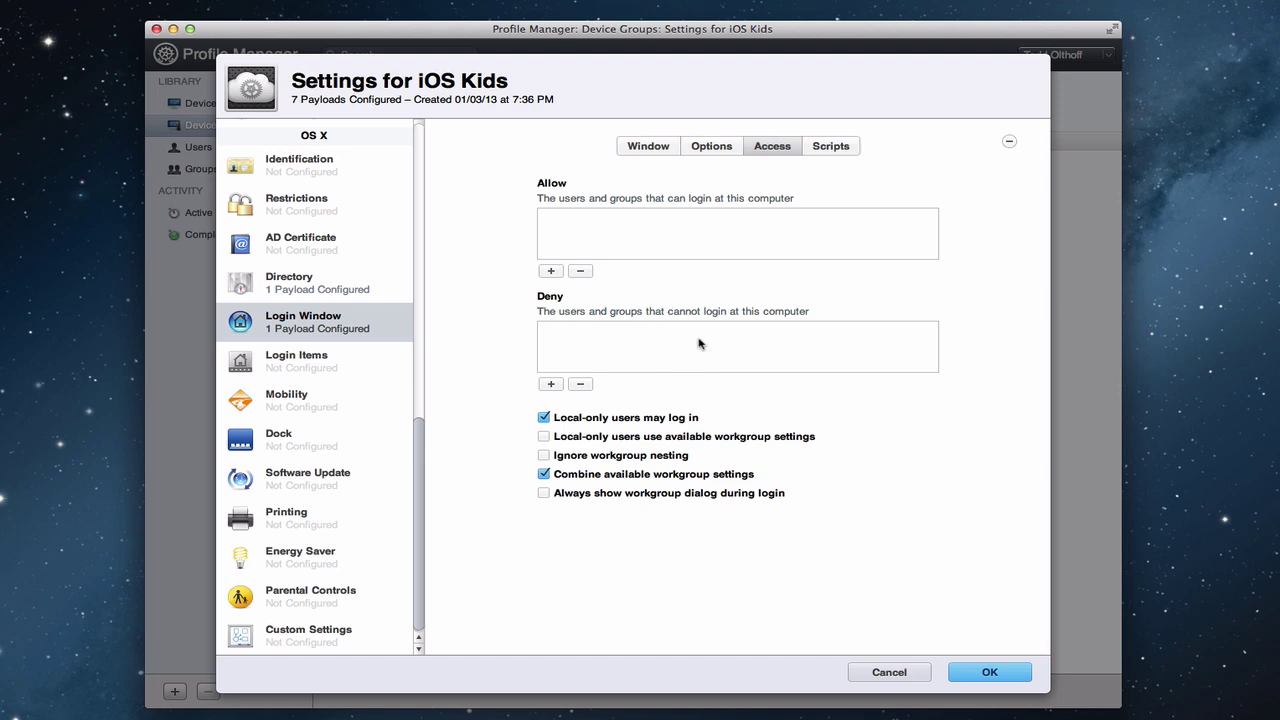
pyautogui.click(830, 148)
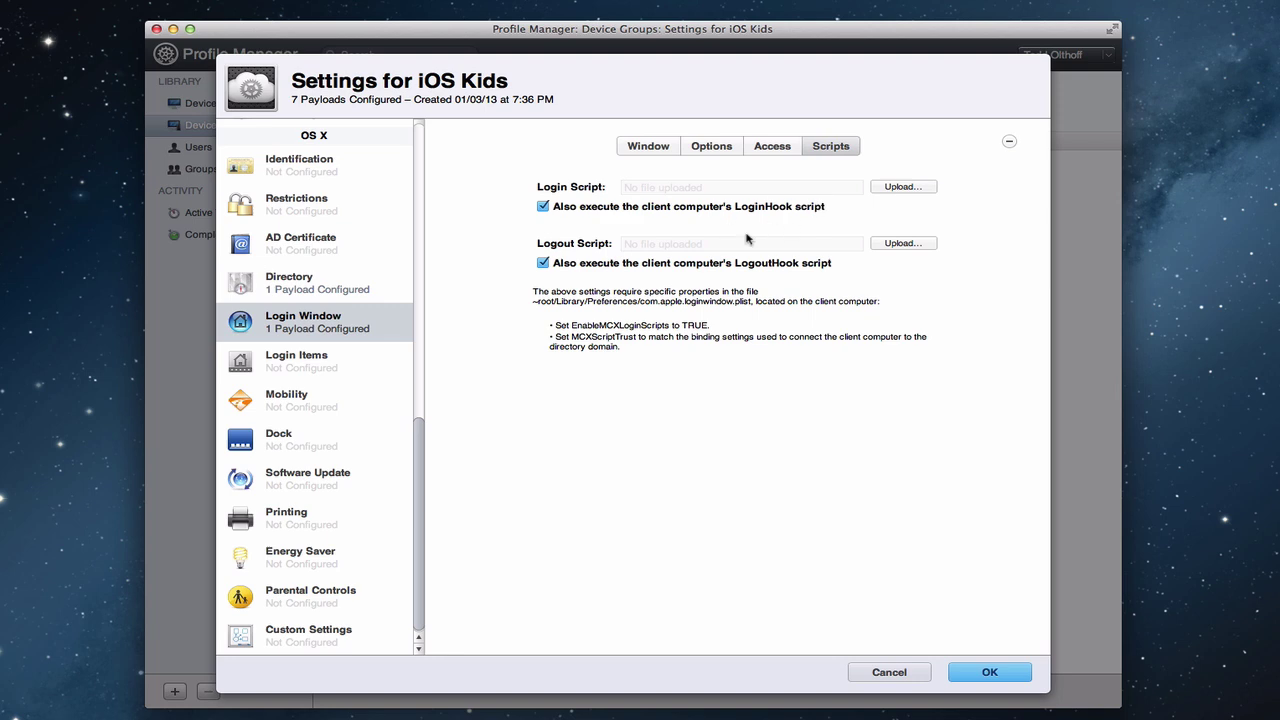
# Step: Add default Login Items and Software Update payloads from the OS X section to the iOS Kids profile
pyautogui.click(296, 370)
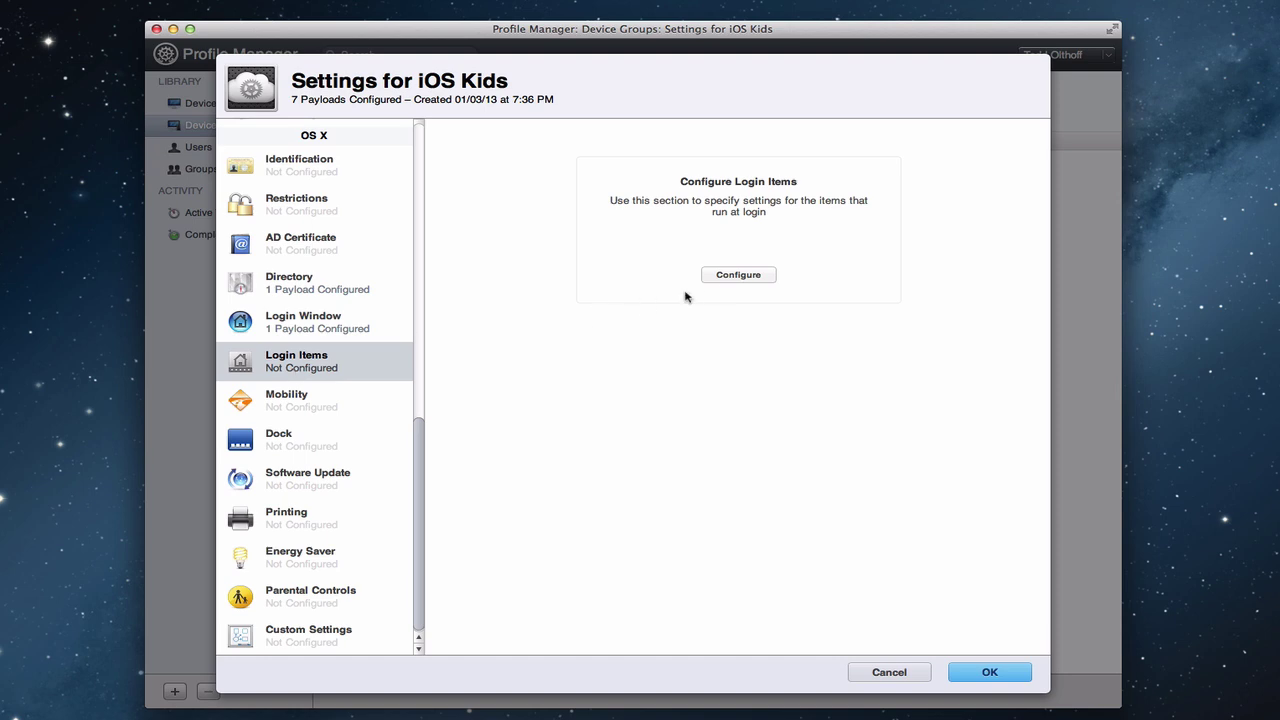
pyautogui.click(724, 278)
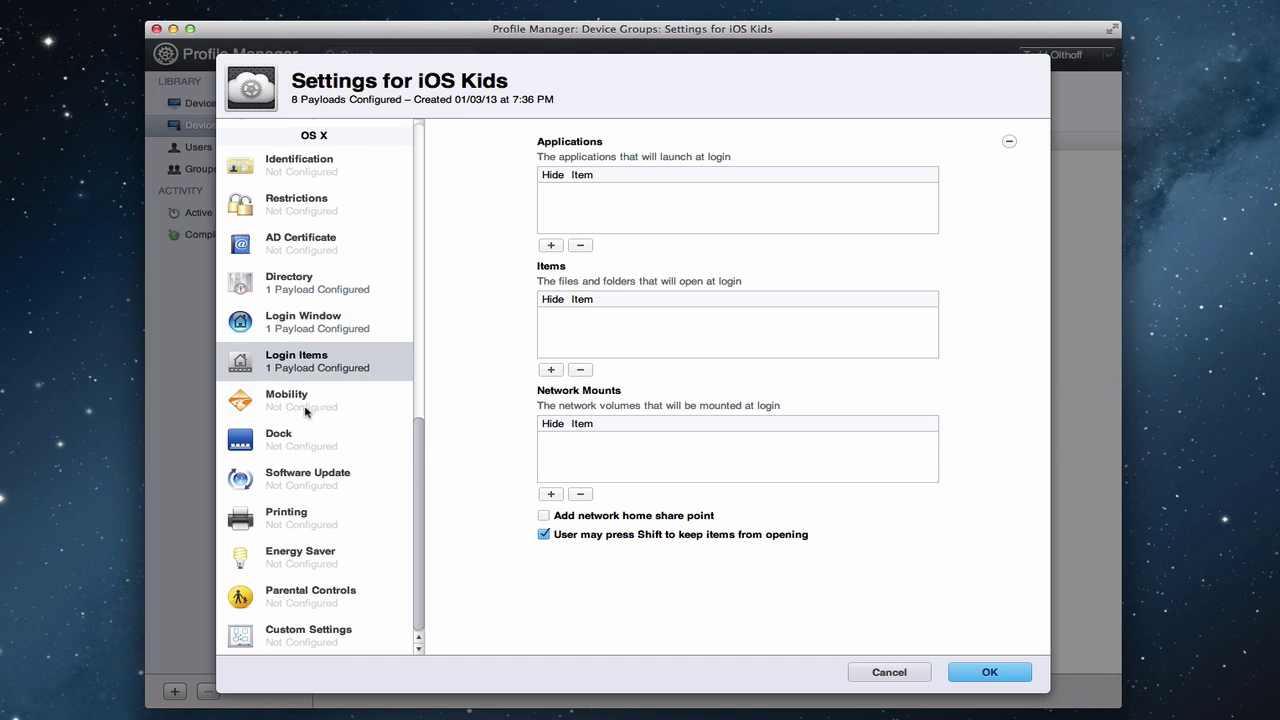
pyautogui.click(289, 485)
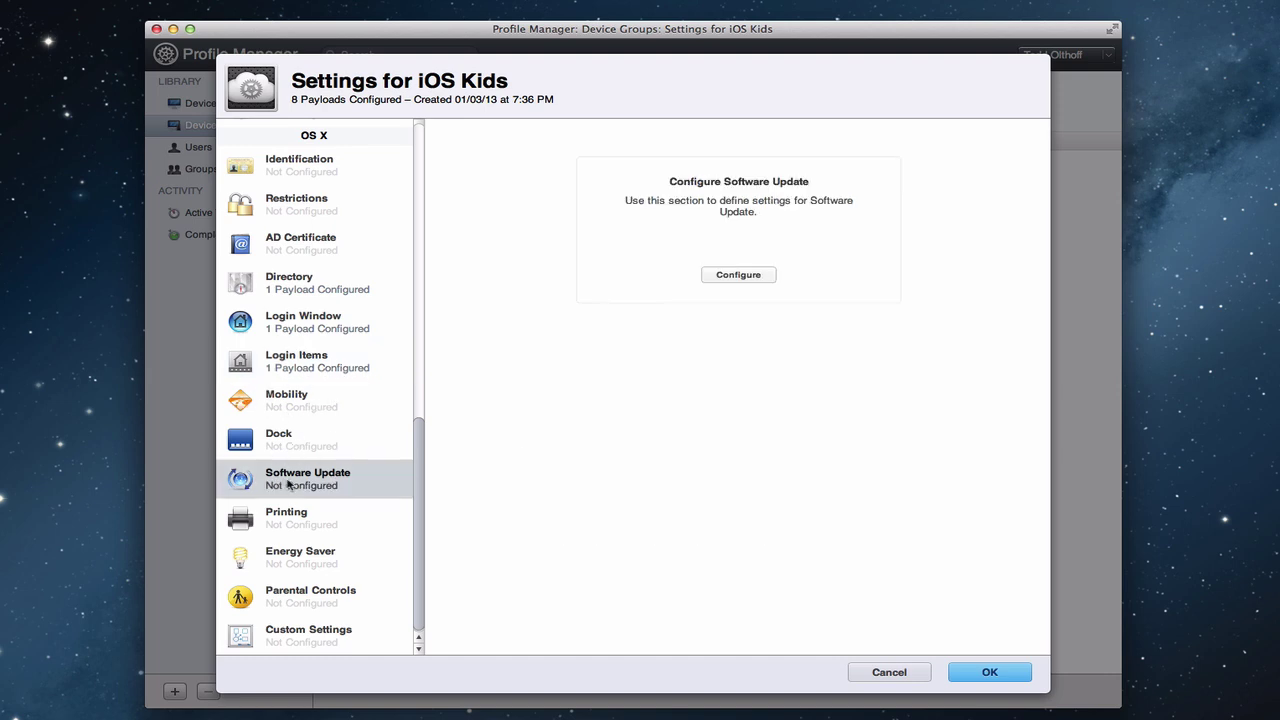
pyautogui.click(740, 275)
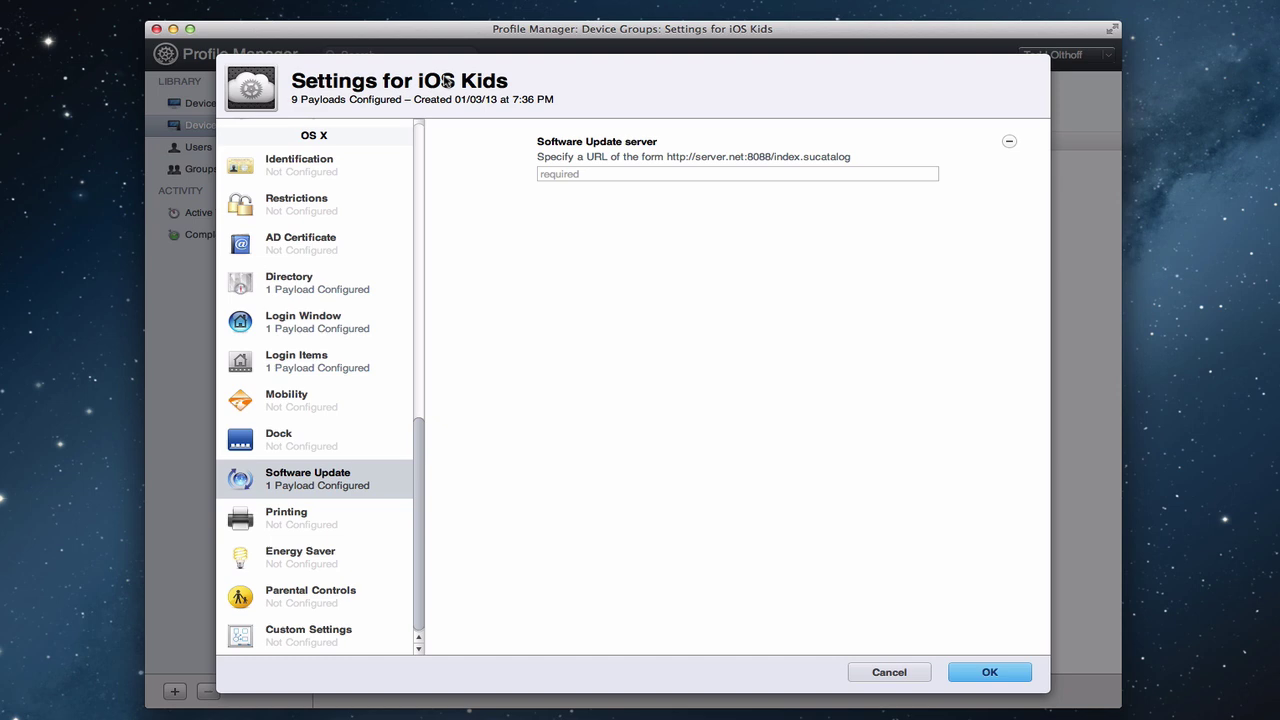
# Step: Check the Printing section and add a default Energy Saver payload to the iOS Kids profile
pyautogui.click(291, 527)
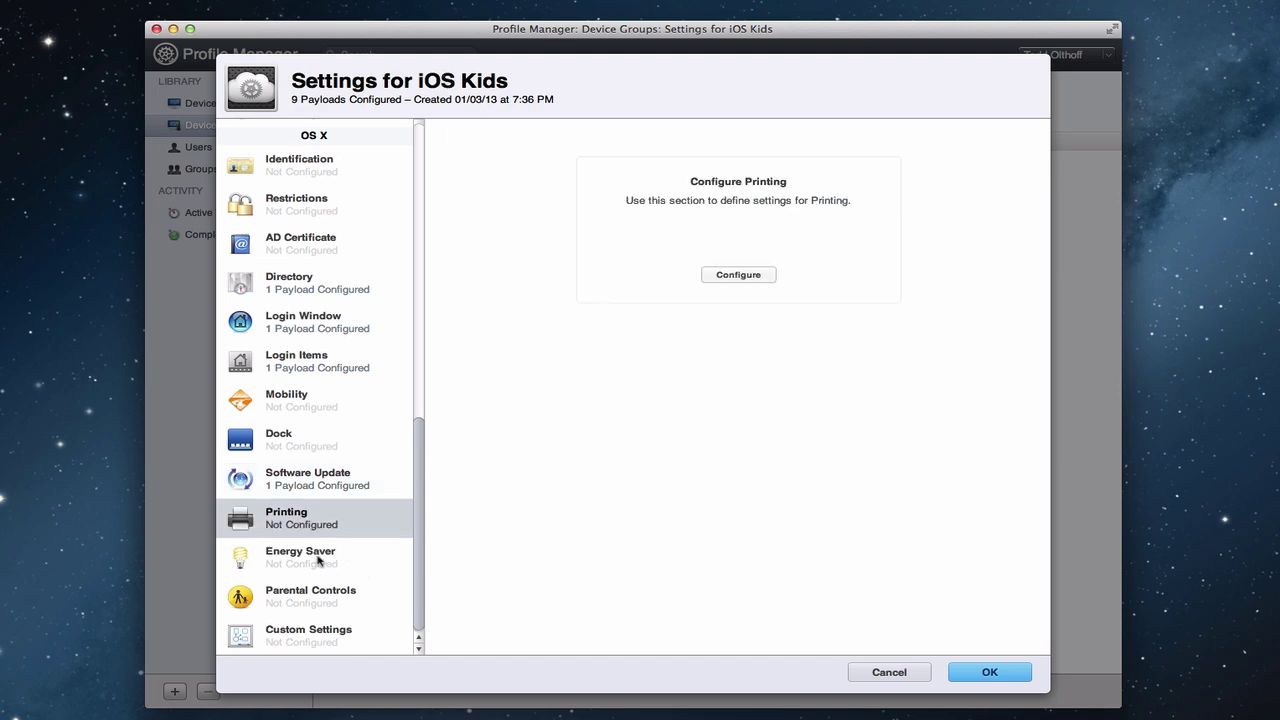
pyautogui.click(318, 560)
pyautogui.click(746, 275)
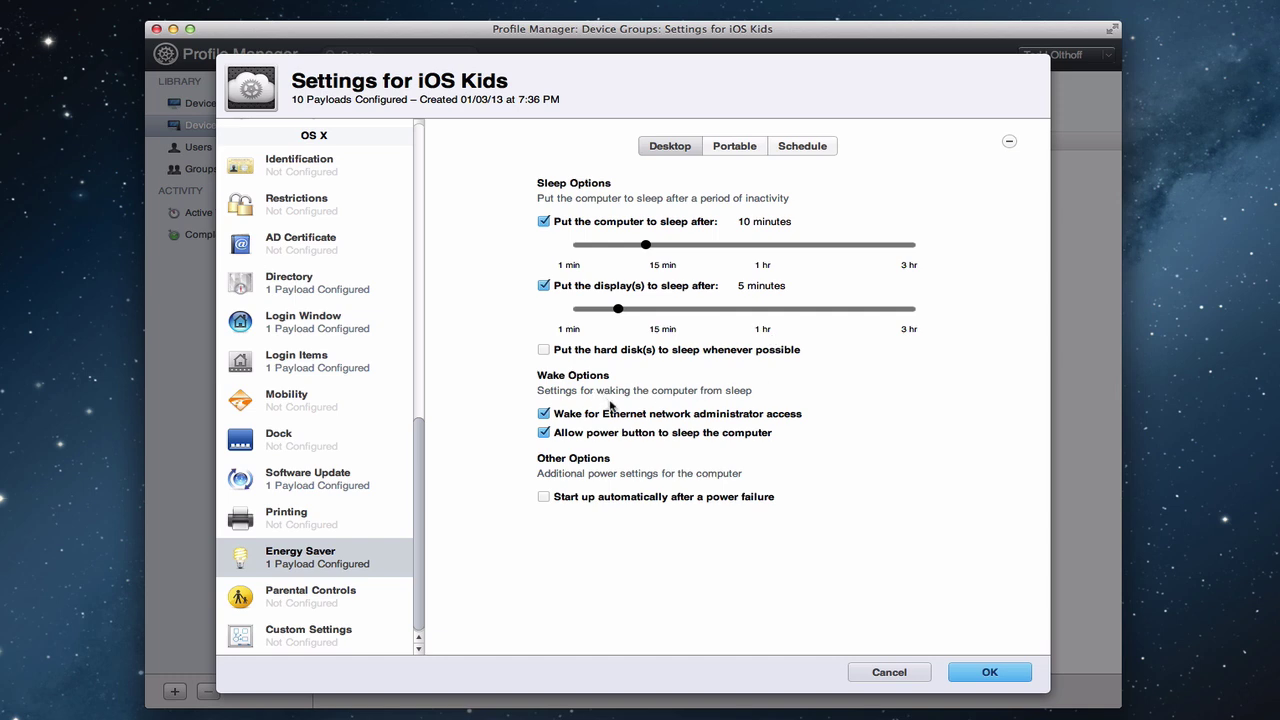
# Step: Examine the Energy Saver payload's Portable options for Battery and Power Adapter, and its Schedule options
pyautogui.click(737, 149)
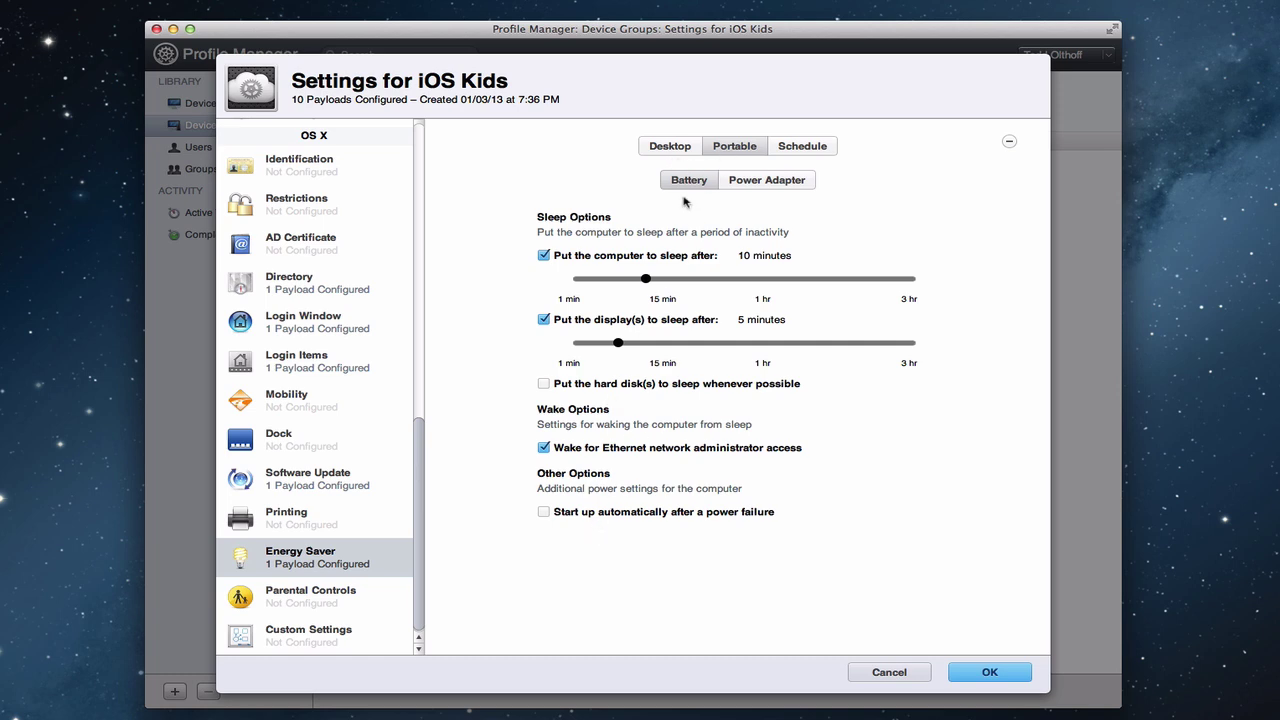
pyautogui.click(760, 179)
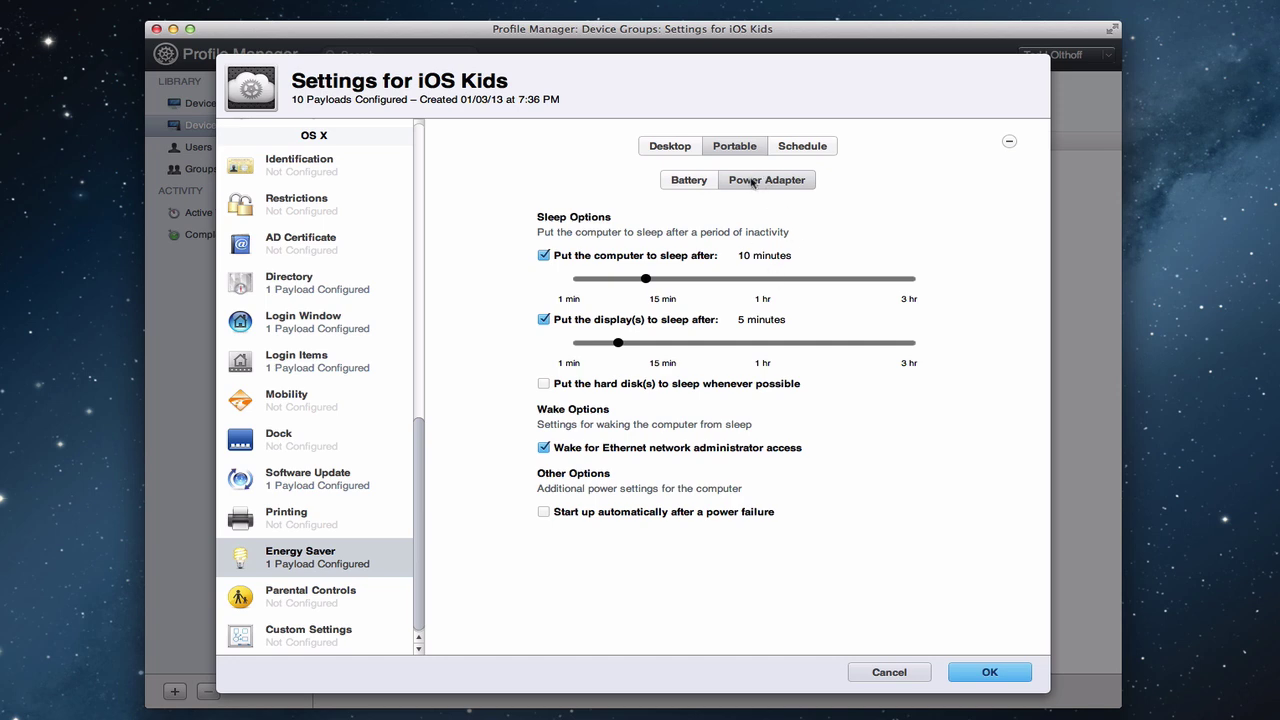
pyautogui.click(688, 180)
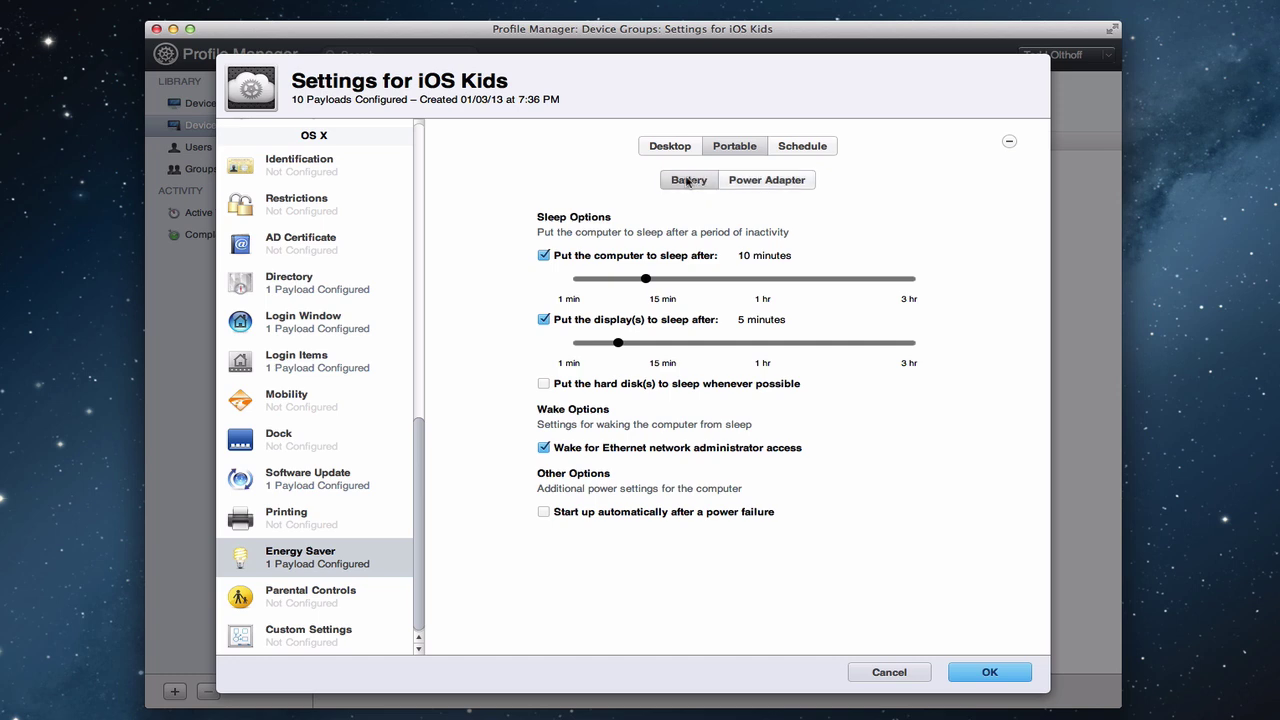
pyautogui.click(810, 146)
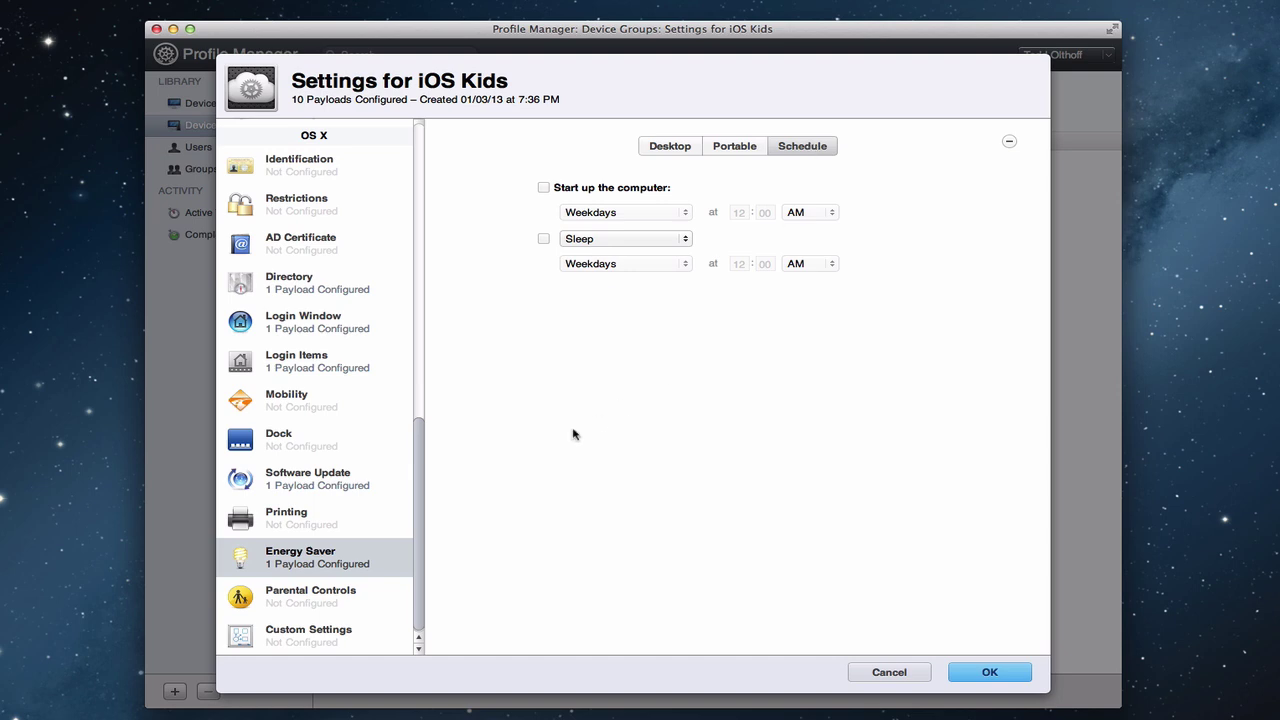
# Step: Check the Parental Controls and Custom Settings sections and discard all unsaved changes to the iOS Kids profile
pyautogui.click(325, 608)
pyautogui.click(323, 638)
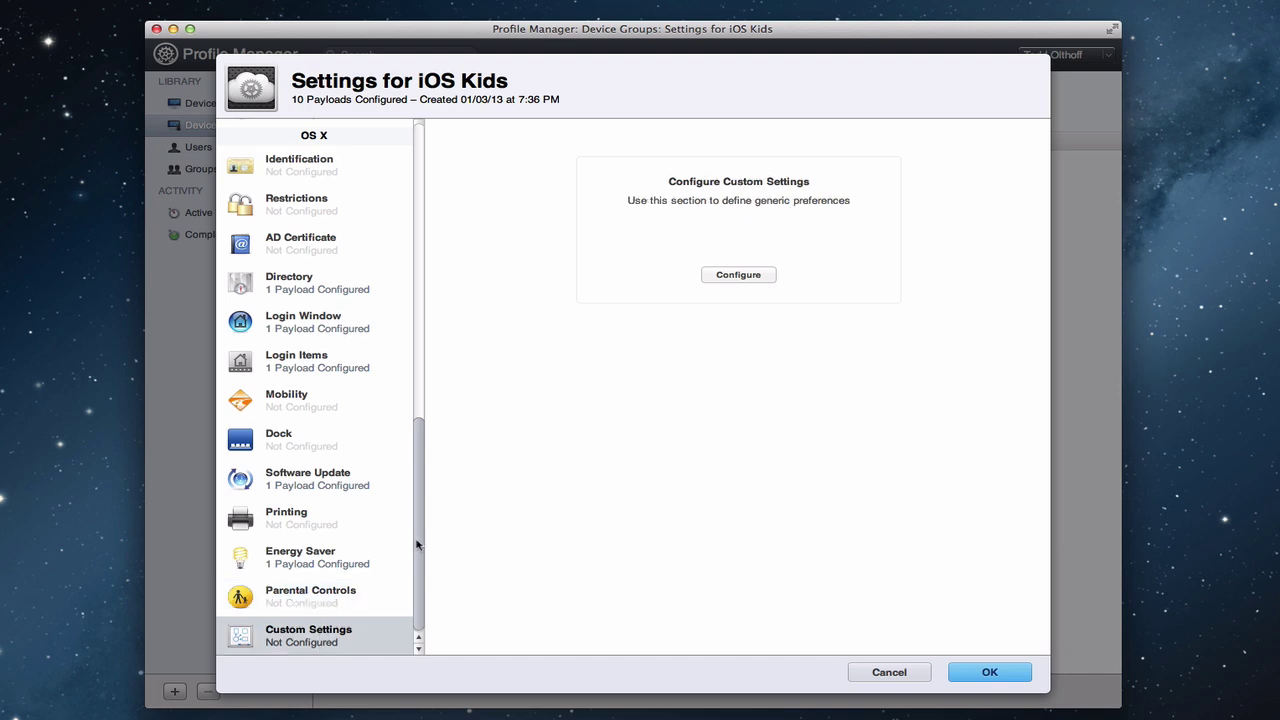
pyautogui.moveTo(419, 550); pyautogui.dragTo(418, 186)
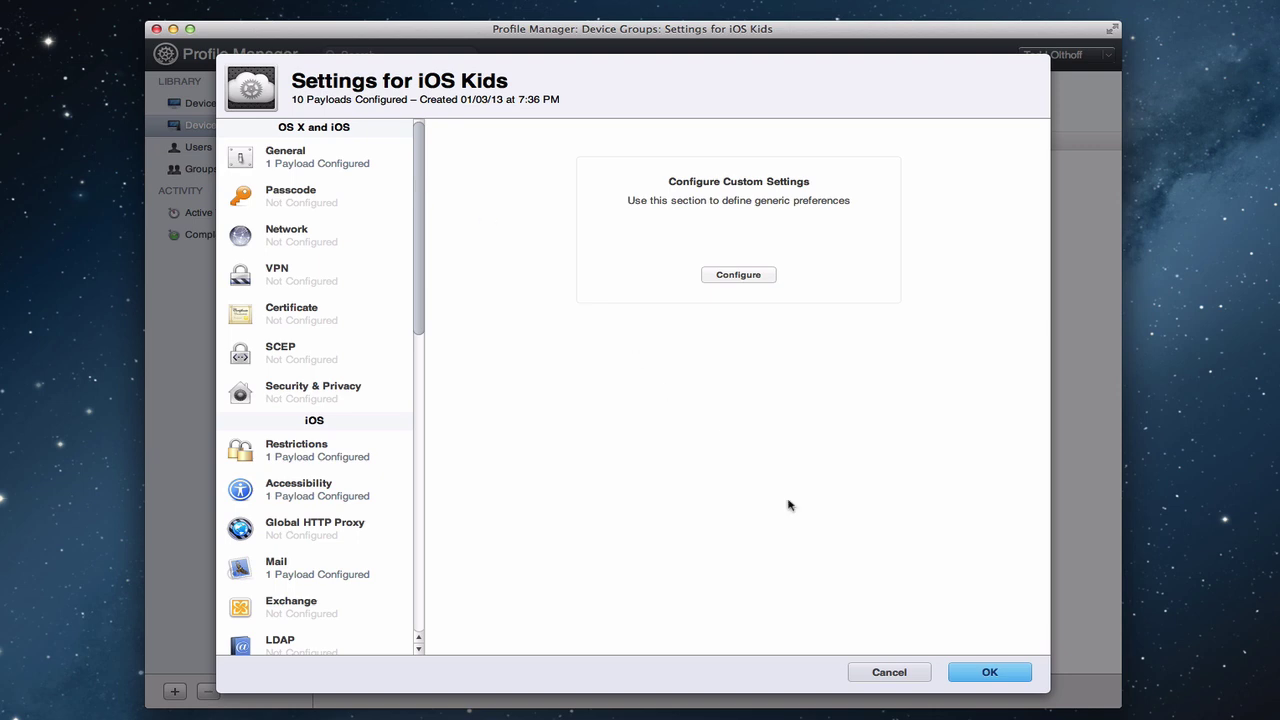
pyautogui.click(889, 672)
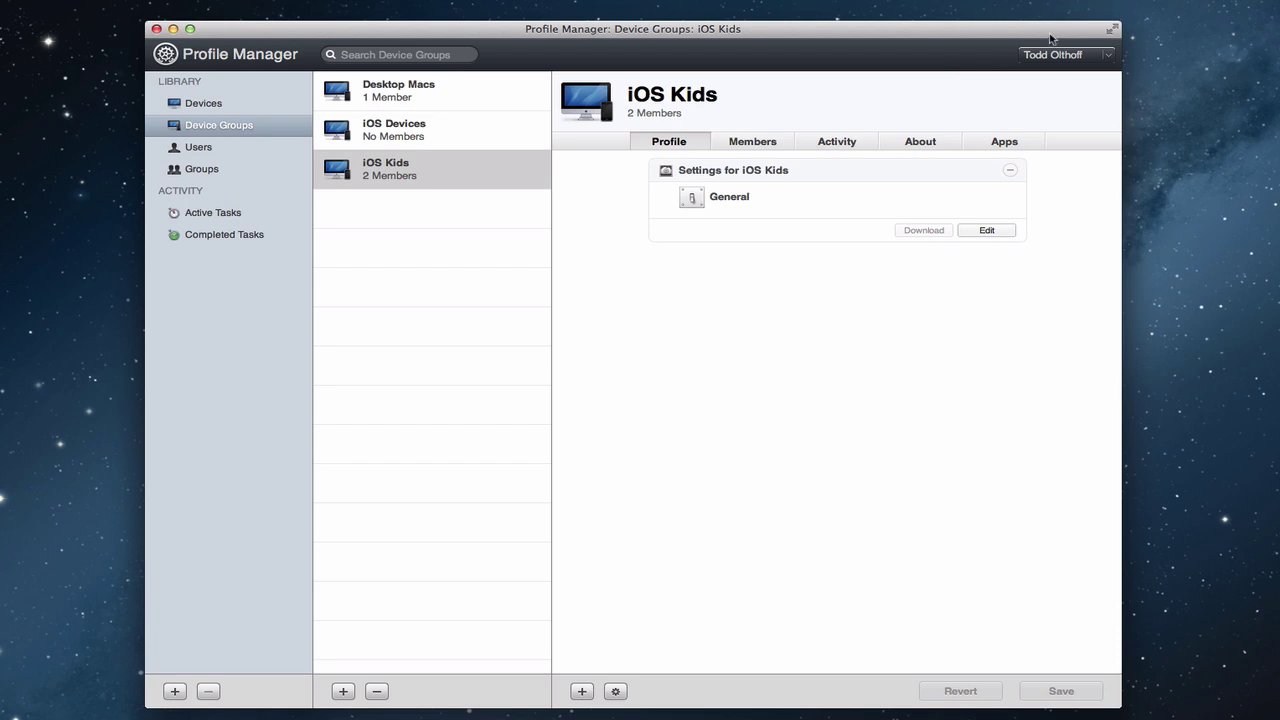
# Step: Look at the account menu's options and view the Active Tasks and Completed Tasks lists
pyautogui.click(1108, 58)
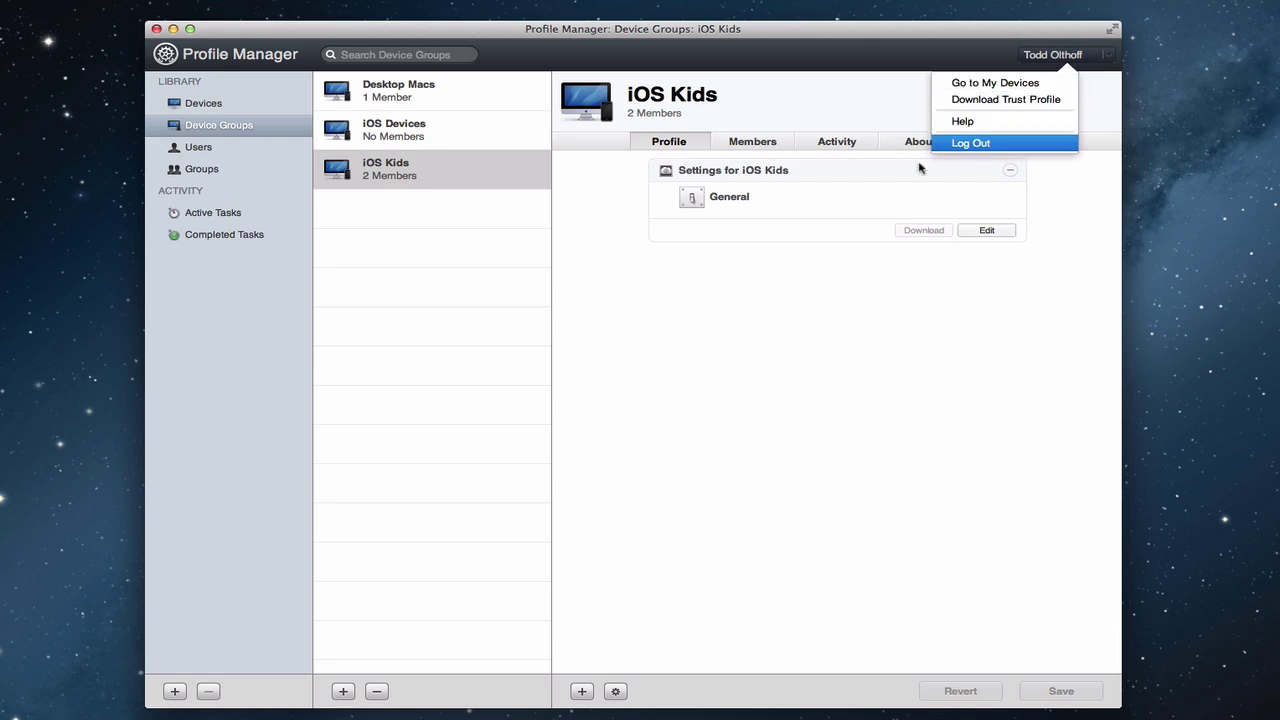
pyautogui.click(860, 374)
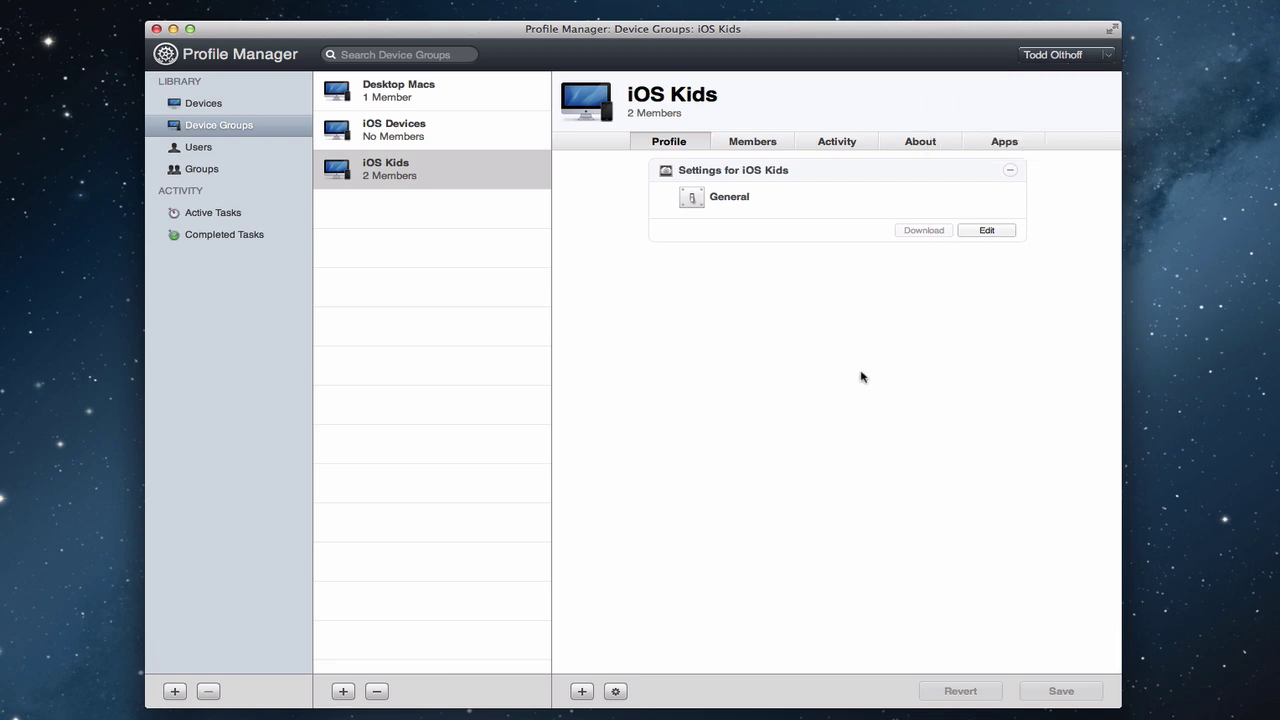
pyautogui.click(220, 215)
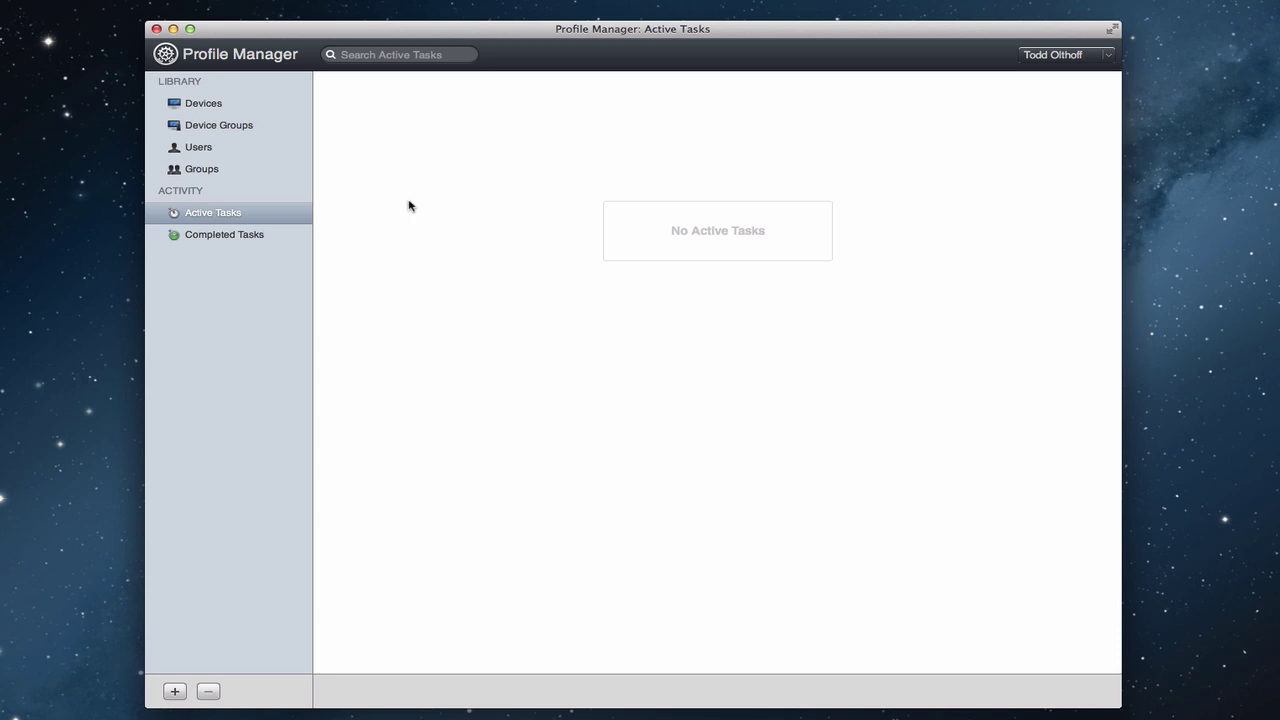
pyautogui.click(250, 242)
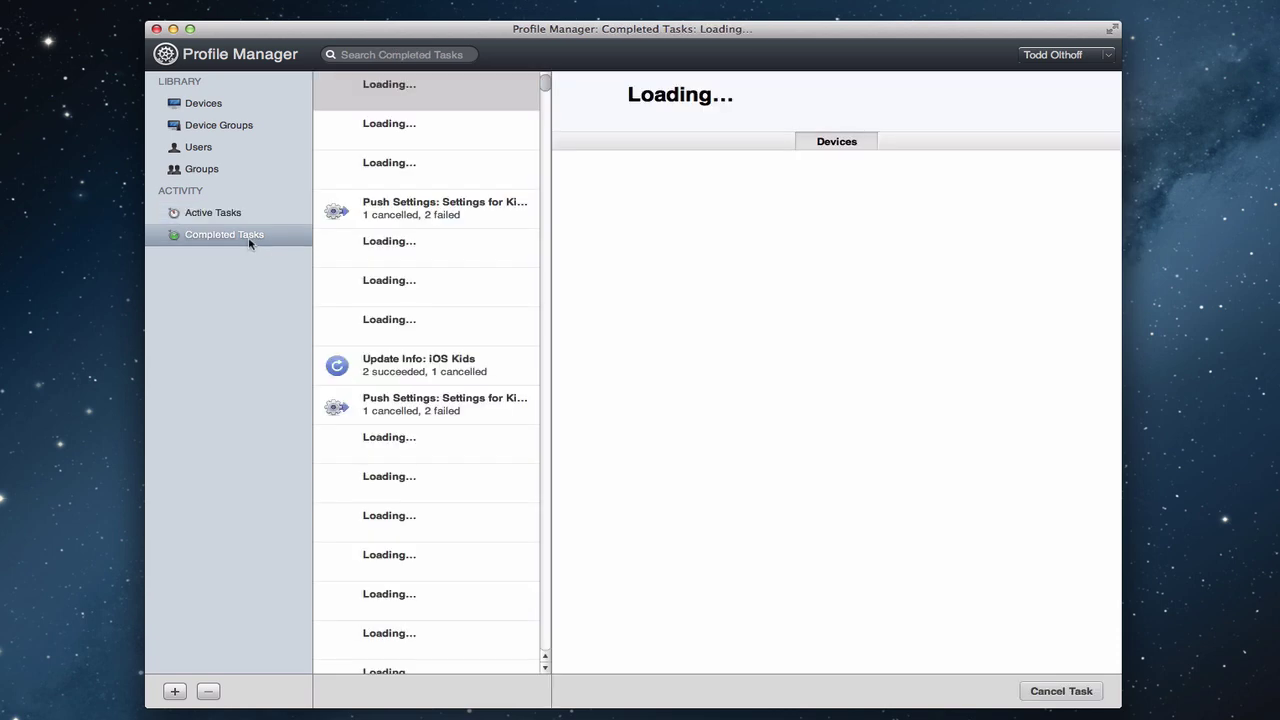